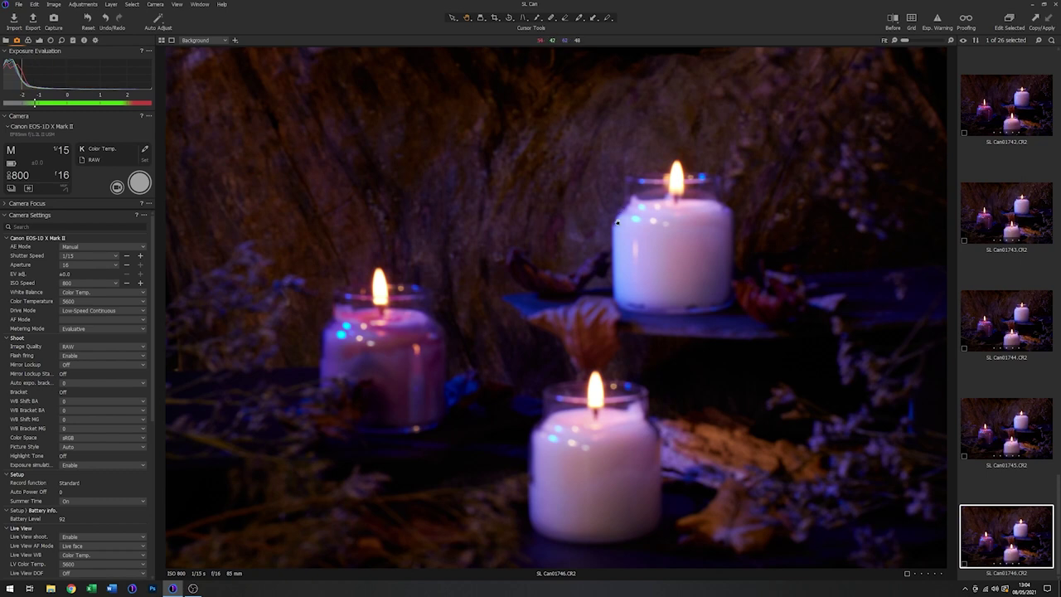
Review the earlier candle frames one after another, from SL Can01745 back through SL Can01744 and SL Can01743
{"action": "left_click", "coordinate": [1009, 428]}
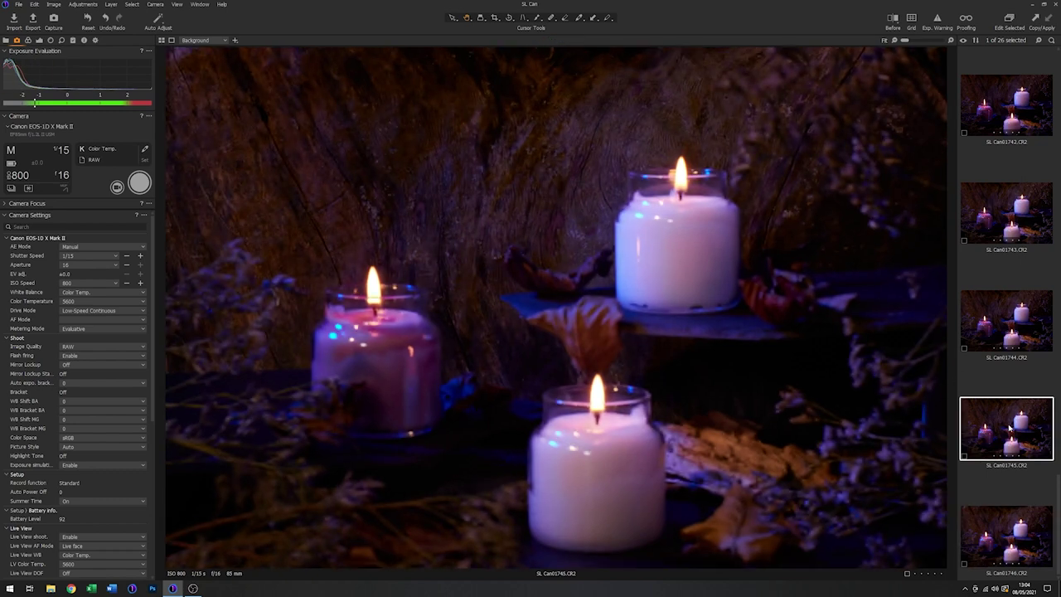
{"action": "left_click", "coordinate": [1010, 338]}
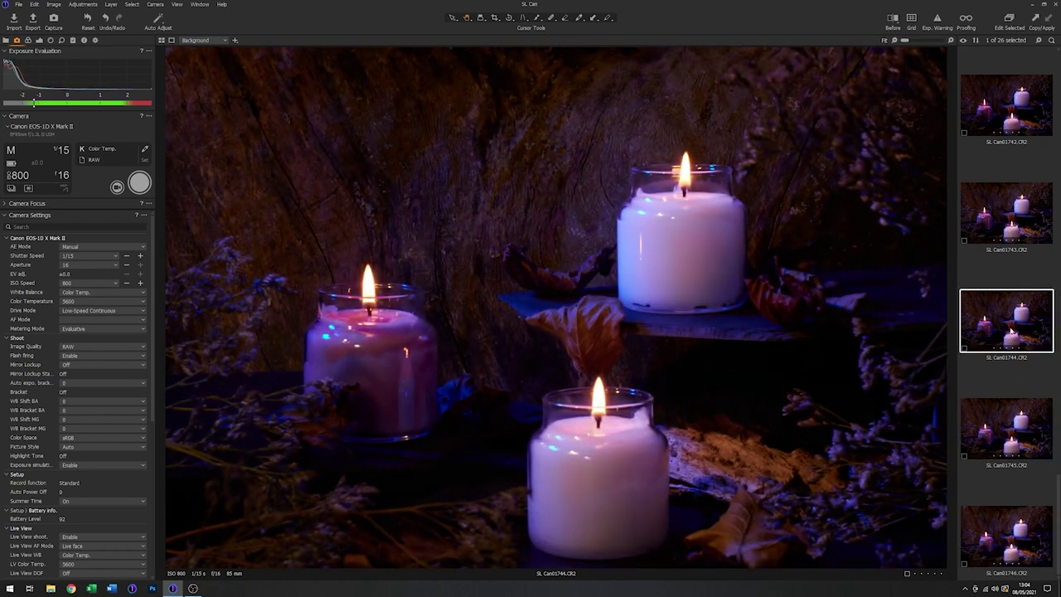
{"action": "left_click", "coordinate": [1021, 223]}
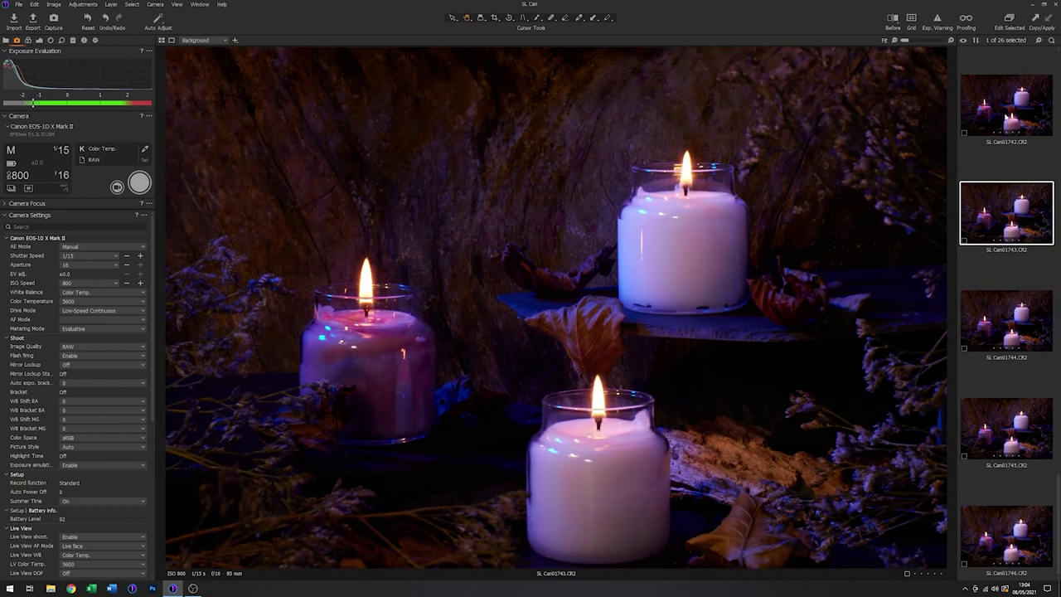
{"action": "key", "text": "Up"}
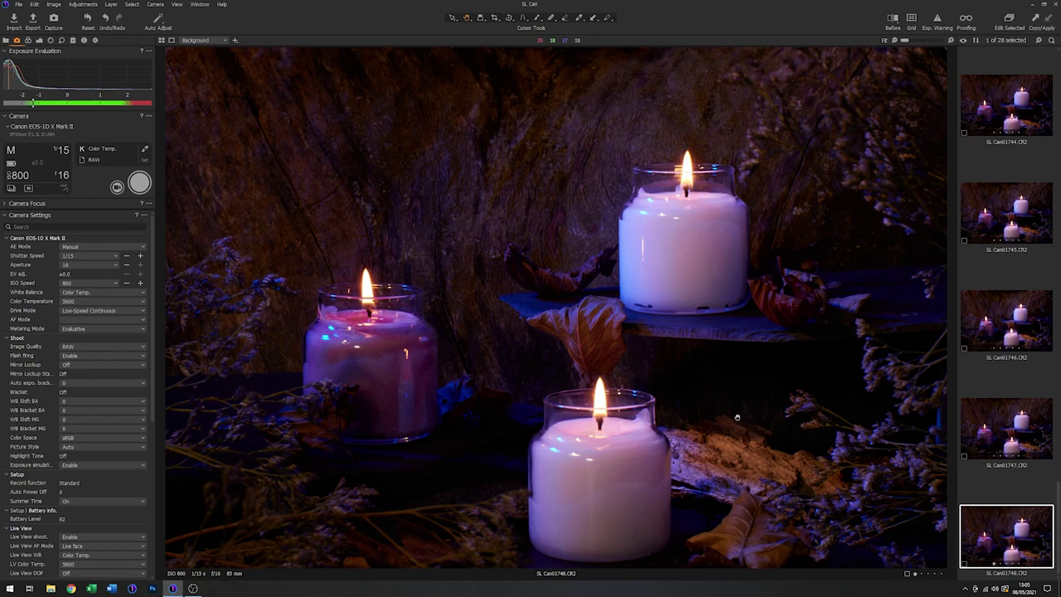
Set the tethered camera's aperture to f/1.2
{"action": "left_click", "coordinate": [62, 176]}
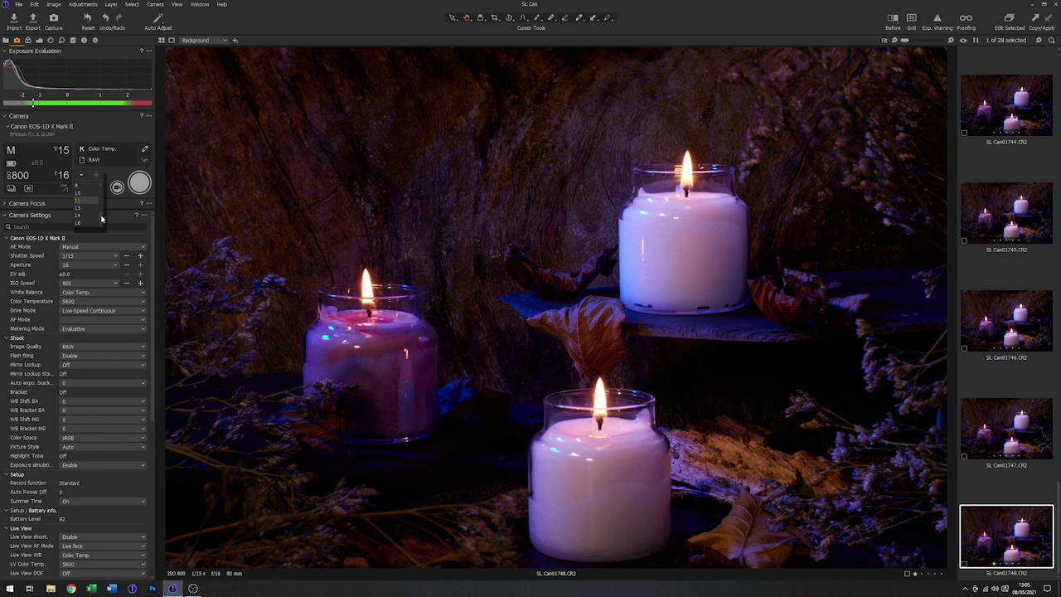
{"action": "left_click_drag", "start_coordinate": [101, 217], "coordinate": [101, 194]}
{"action": "left_click", "coordinate": [80, 188]}
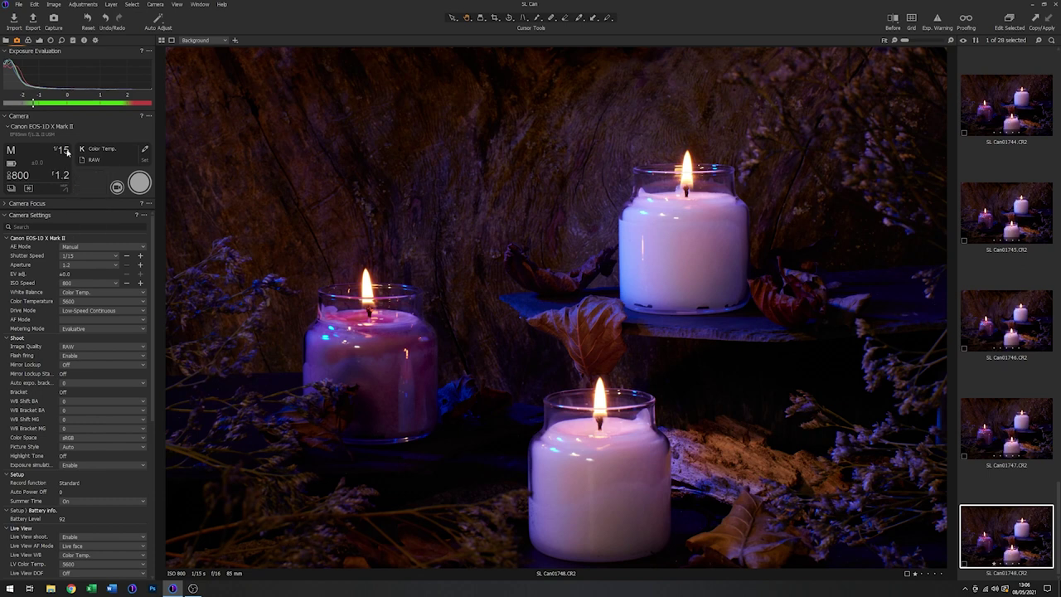
Set the camera's shutter speed to 1/250 s and capture a test frame of the candles
{"action": "left_click", "coordinate": [65, 151]}
{"action": "left_click_drag", "start_coordinate": [99, 181], "coordinate": [101, 185]}
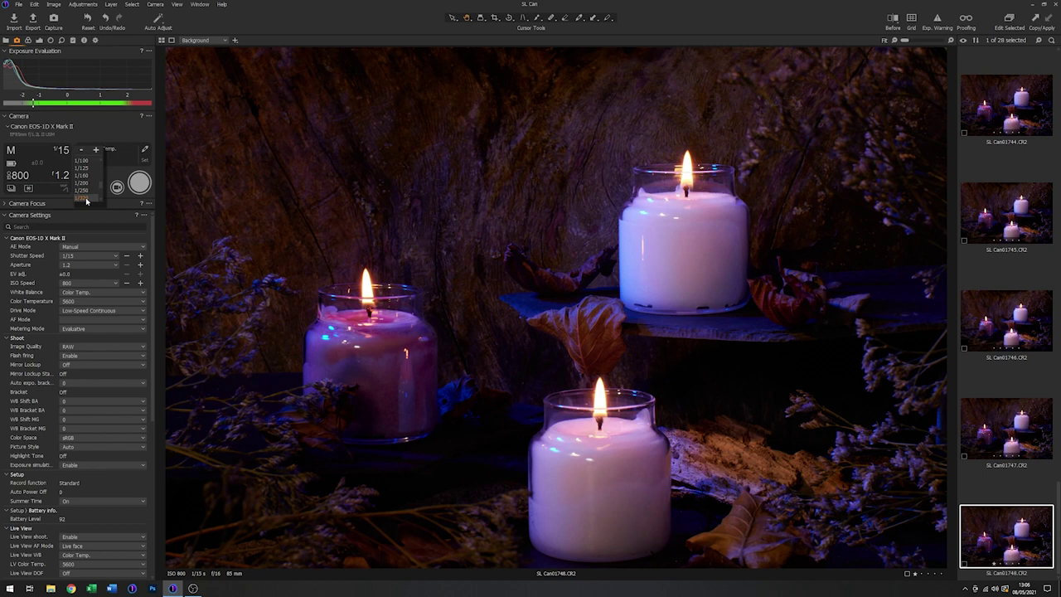
{"action": "left_click", "coordinate": [87, 191]}
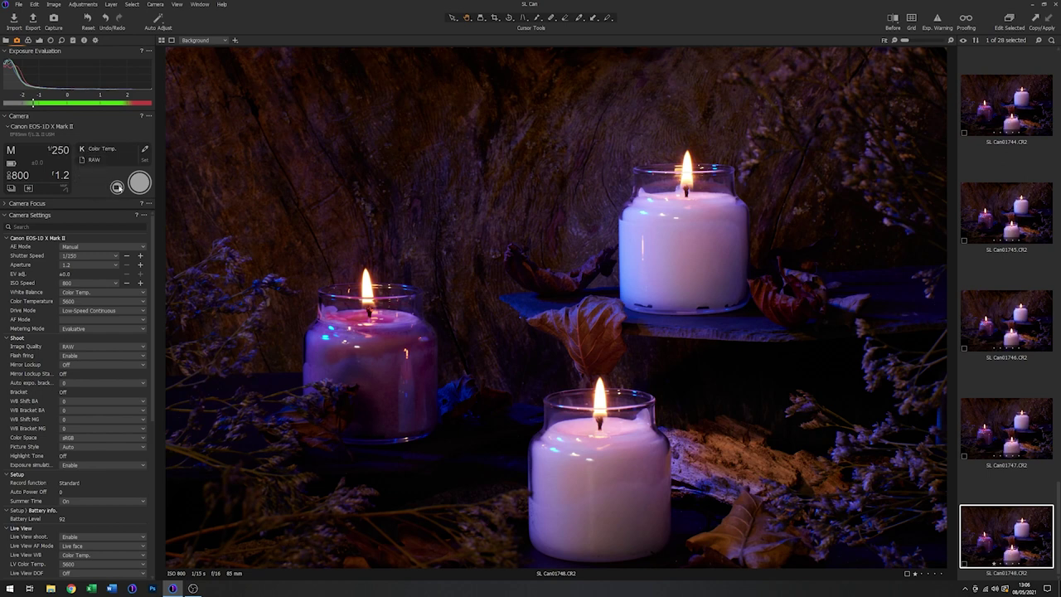
{"action": "left_click", "coordinate": [139, 184]}
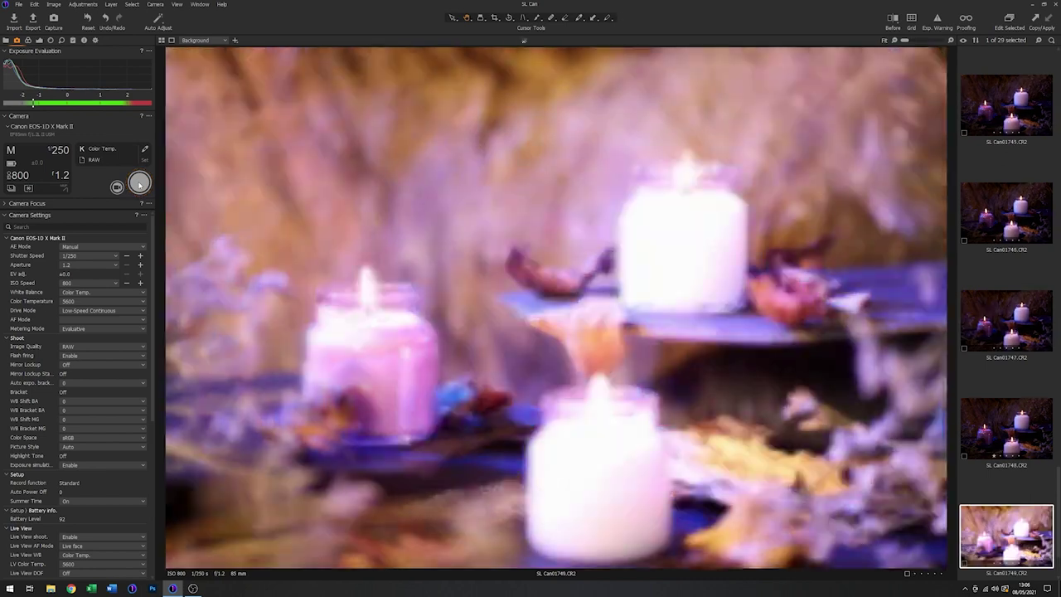
Shorten the shutter speed to 1/1600 s and capture another frame of the candles
{"action": "left_click", "coordinate": [61, 152]}
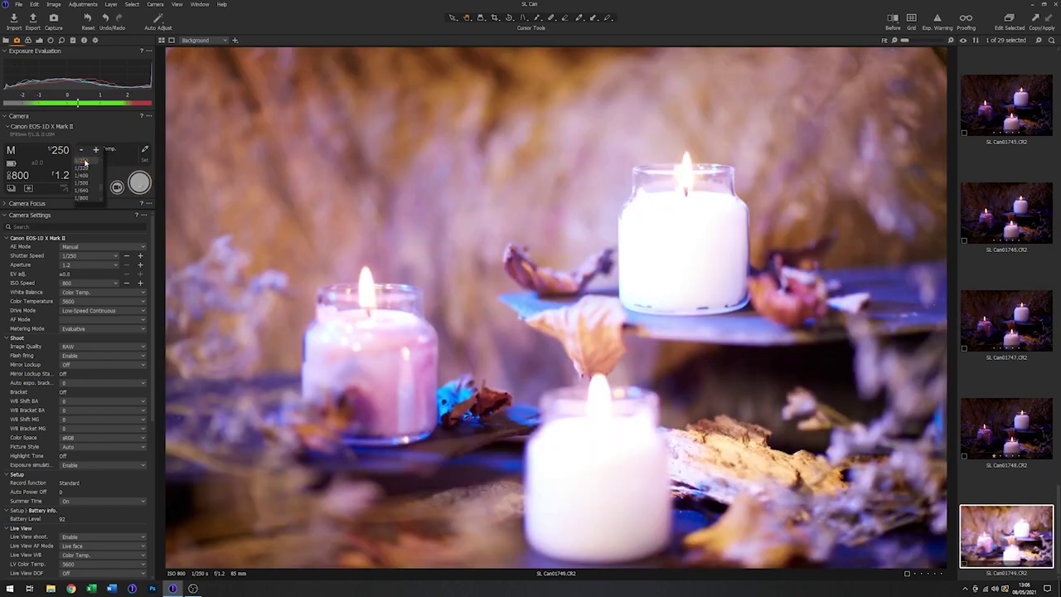
{"action": "scroll", "coordinate": [89, 199], "scroll_direction": "down", "scroll_amount": 1}
{"action": "left_click", "coordinate": [90, 199]}
{"action": "left_click", "coordinate": [138, 183]}
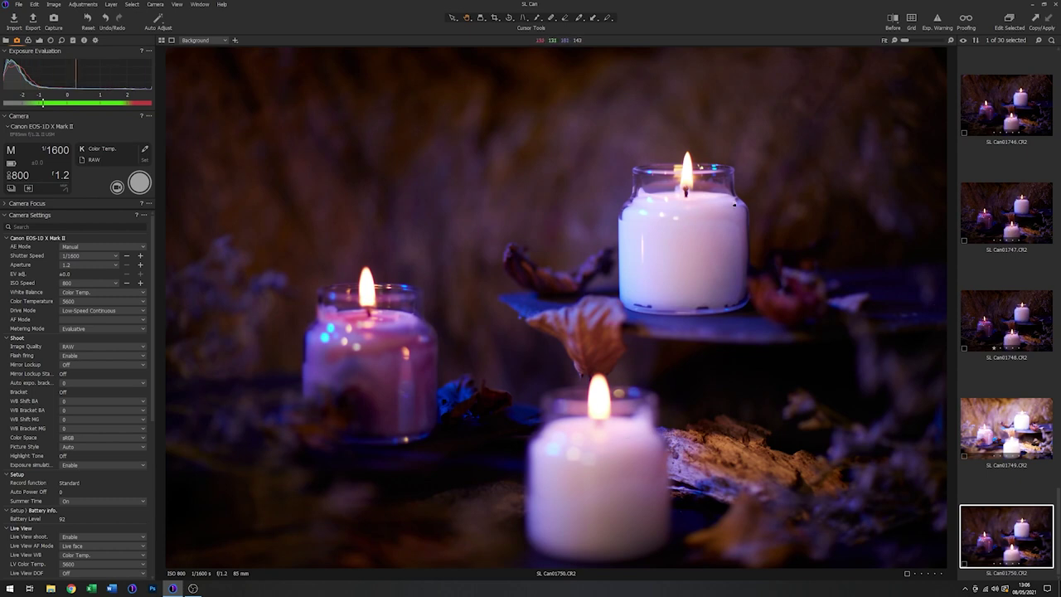
Set the shutter speed to 1/2000 s and capture the candle scene again
{"action": "left_click", "coordinate": [56, 150]}
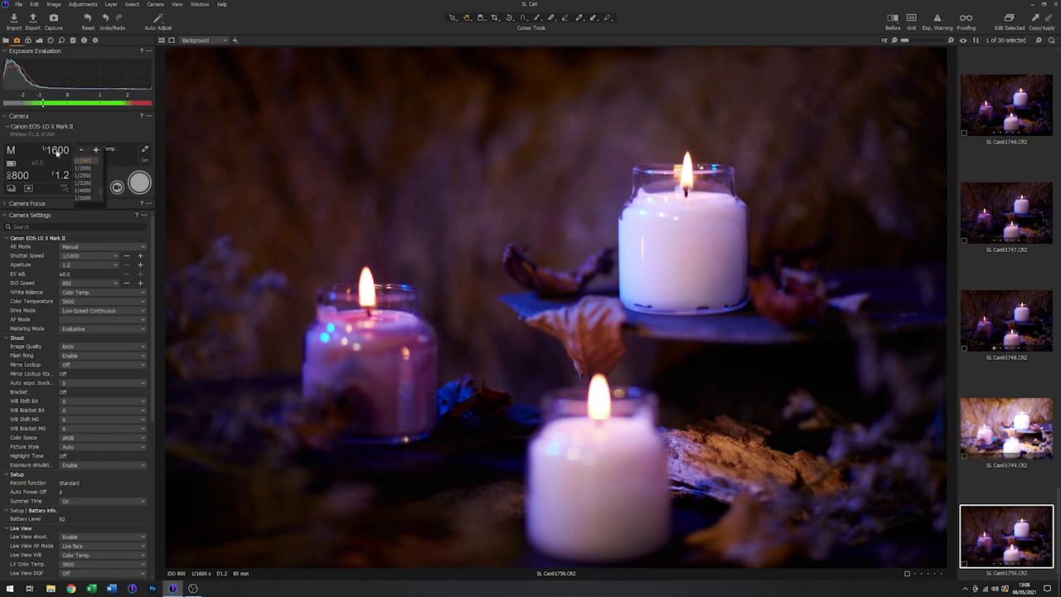
{"action": "left_click", "coordinate": [83, 168]}
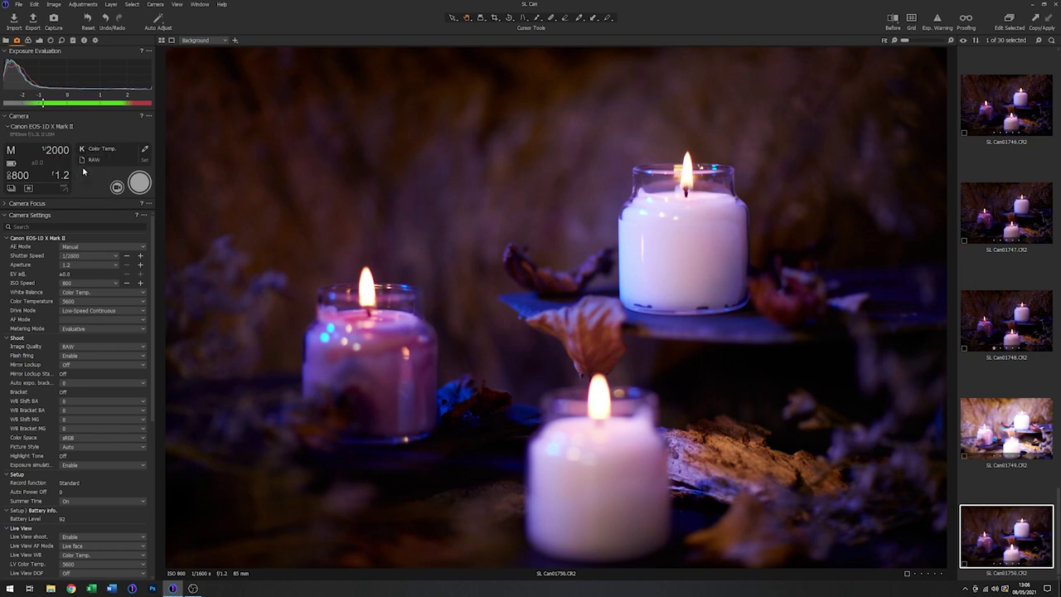
{"action": "left_click", "coordinate": [141, 186]}
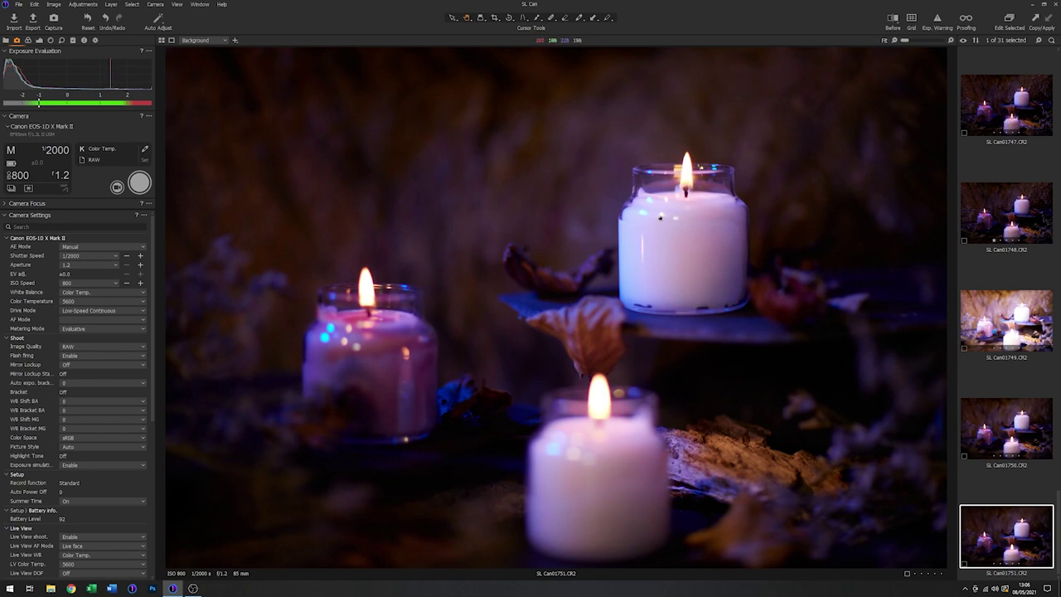
Compare frame SL Can01748 with SL Can01751, then compare their TIFF versions in Photoshop
{"action": "left_click", "coordinate": [1016, 219]}
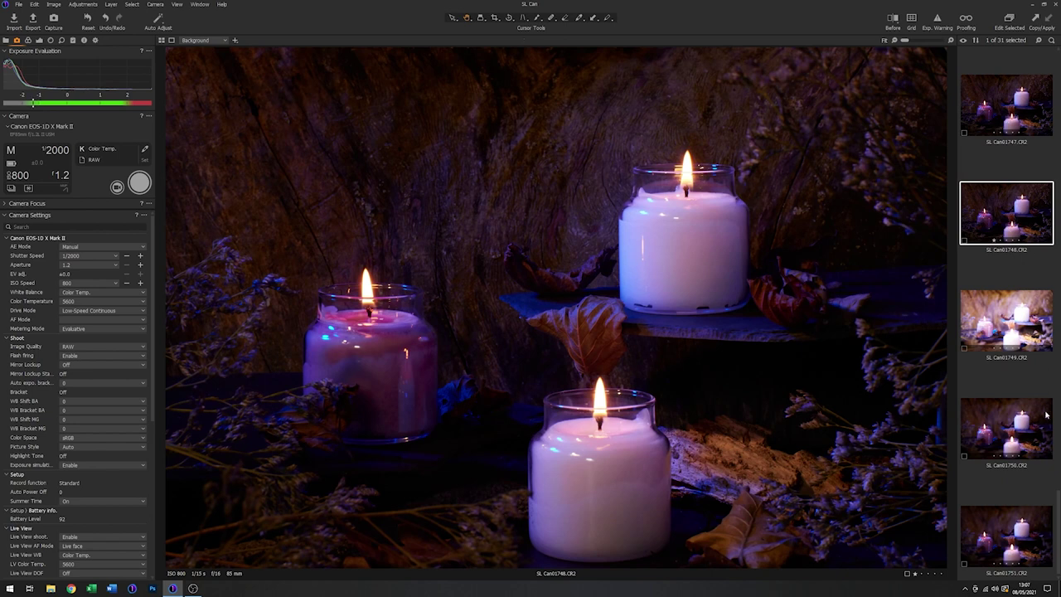
{"action": "left_click", "coordinate": [1016, 542]}
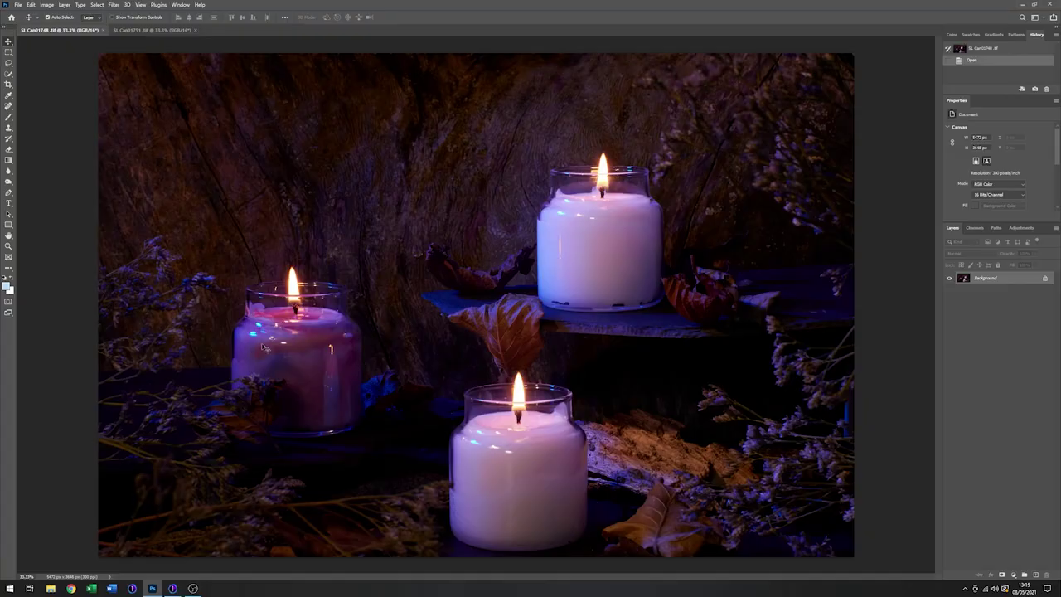
{"action": "left_click", "coordinate": [149, 30]}
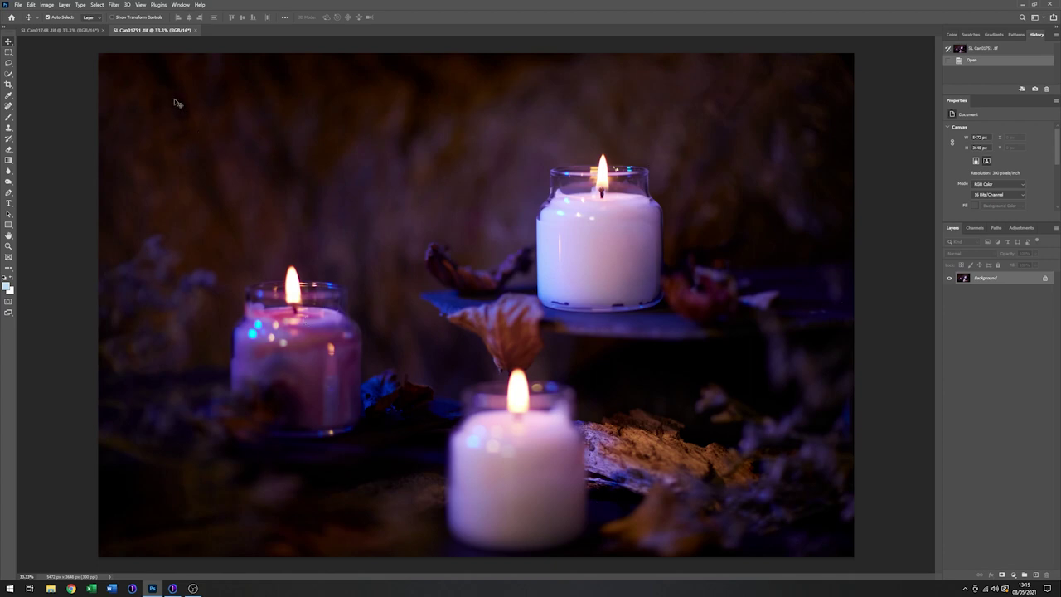
{"action": "left_click", "coordinate": [68, 31]}
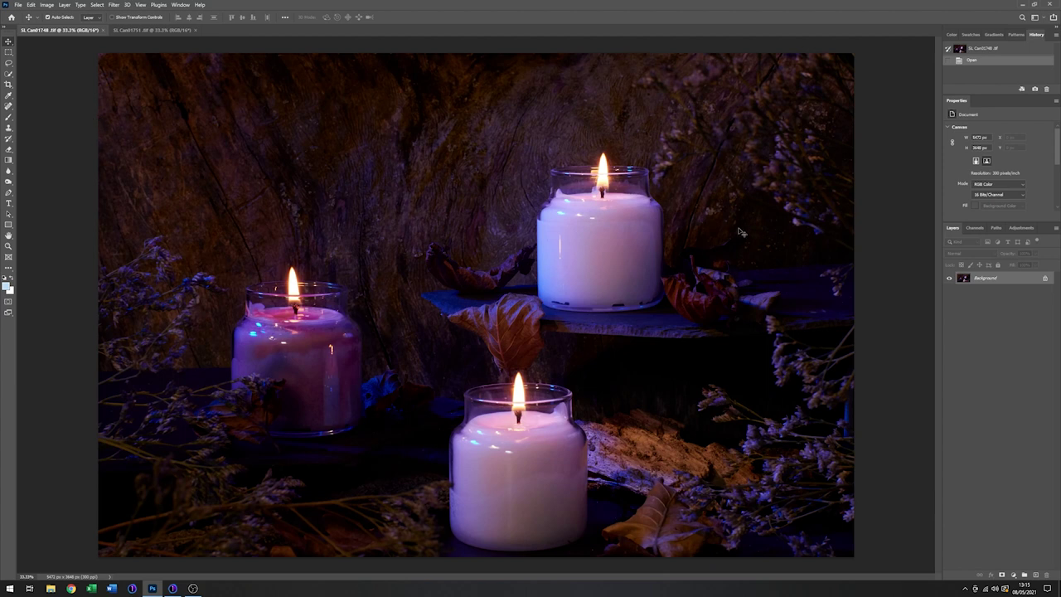
{"action": "left_click", "coordinate": [136, 31]}
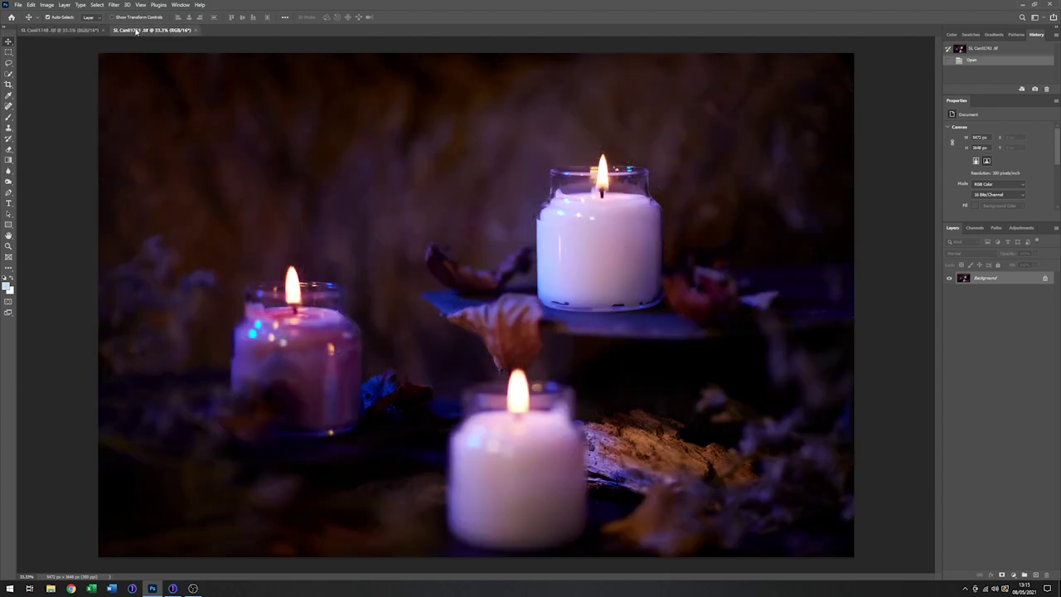
Copy the entire SL Can01751 image and paste it as a new layer into the SL Can01748 document
{"action": "left_click", "coordinate": [97, 5]}
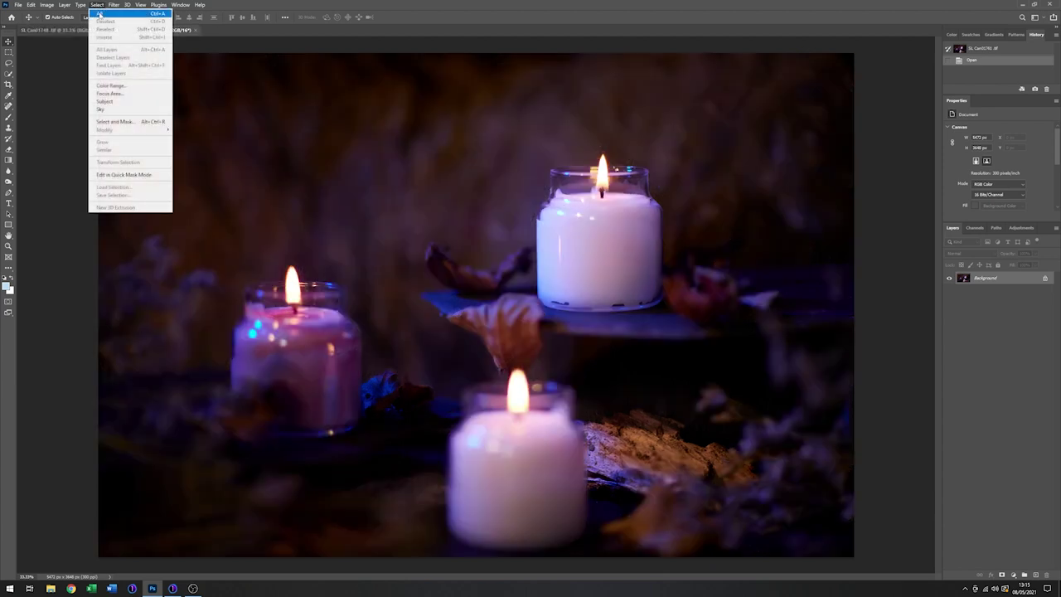
{"action": "left_click", "coordinate": [112, 21]}
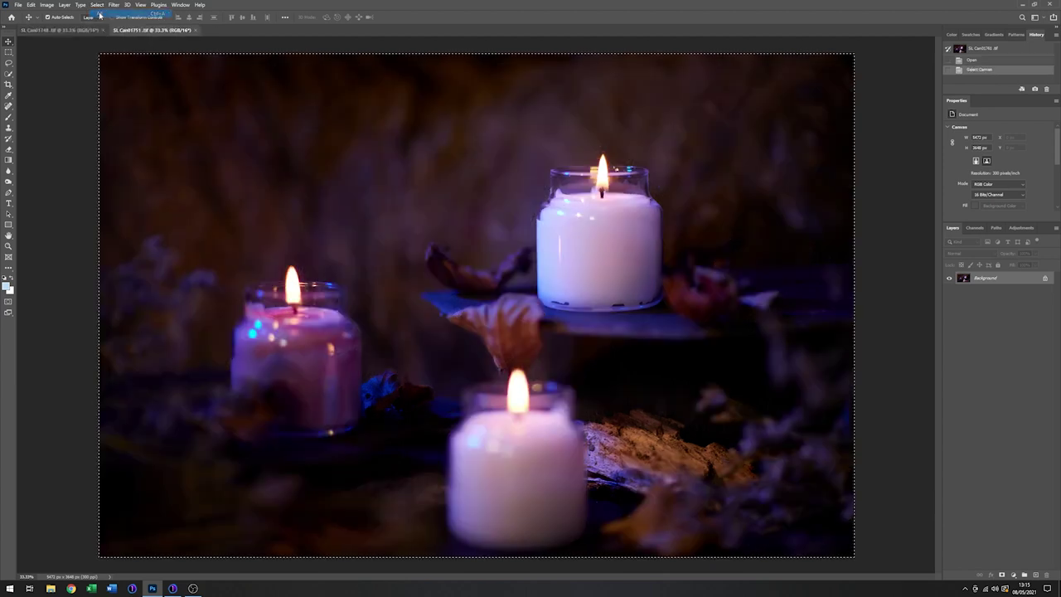
{"action": "left_click", "coordinate": [31, 5]}
{"action": "left_click", "coordinate": [38, 61]}
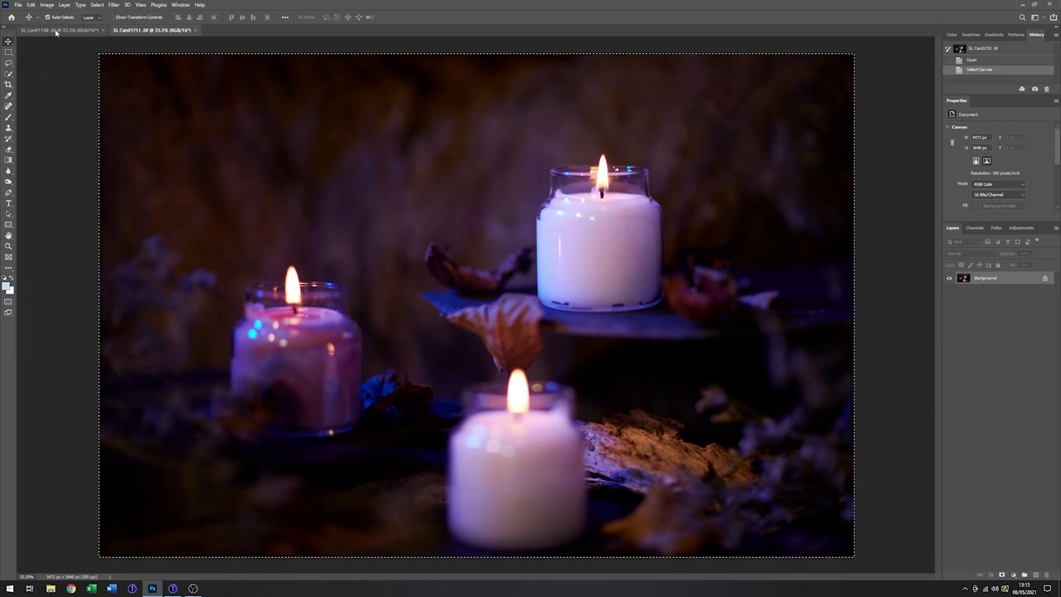
{"action": "left_click", "coordinate": [57, 31]}
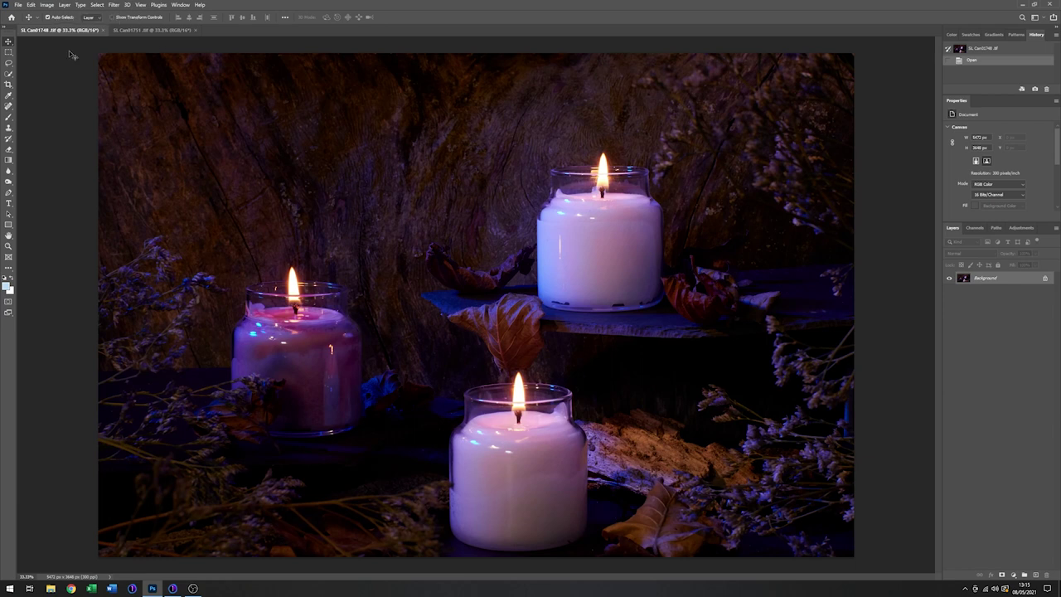
{"action": "left_click", "coordinate": [30, 6]}
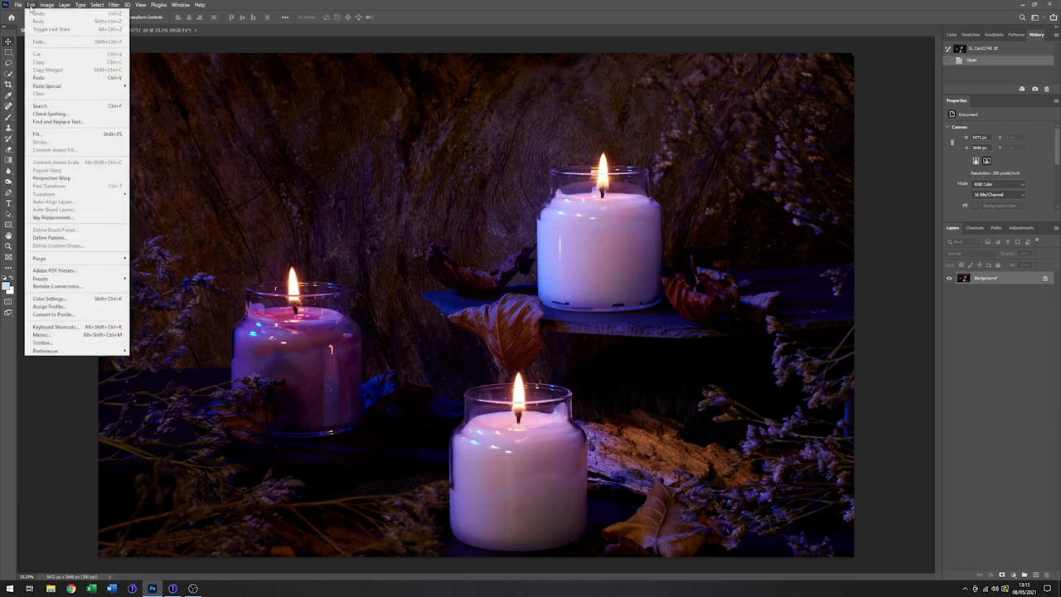
{"action": "left_click", "coordinate": [48, 78]}
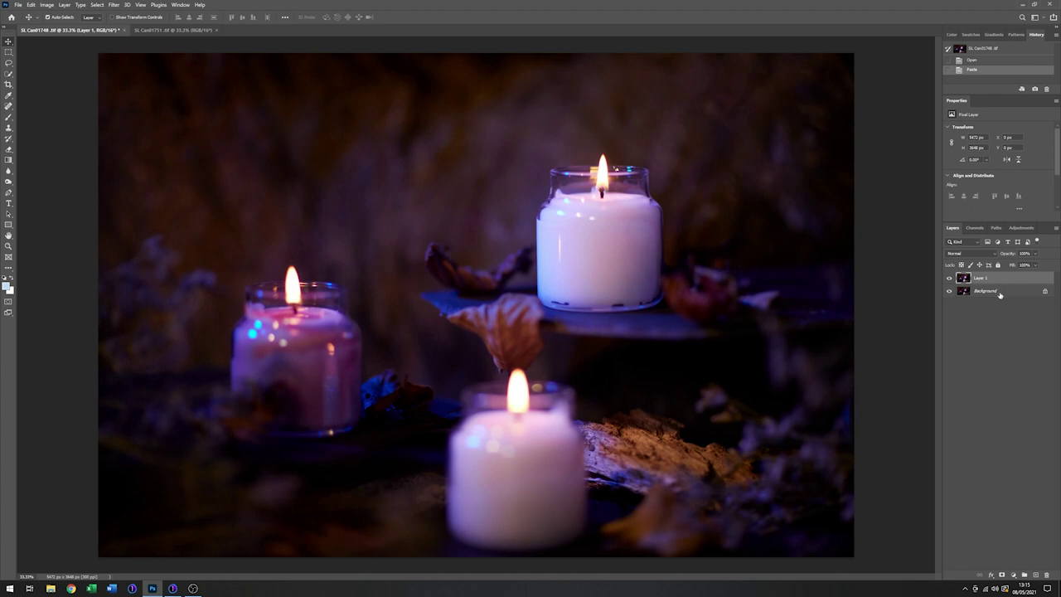
Compare the pasted Layer 1 with the Background by hiding and showing Layer 1 repeatedly
{"action": "left_click", "coordinate": [949, 279]}
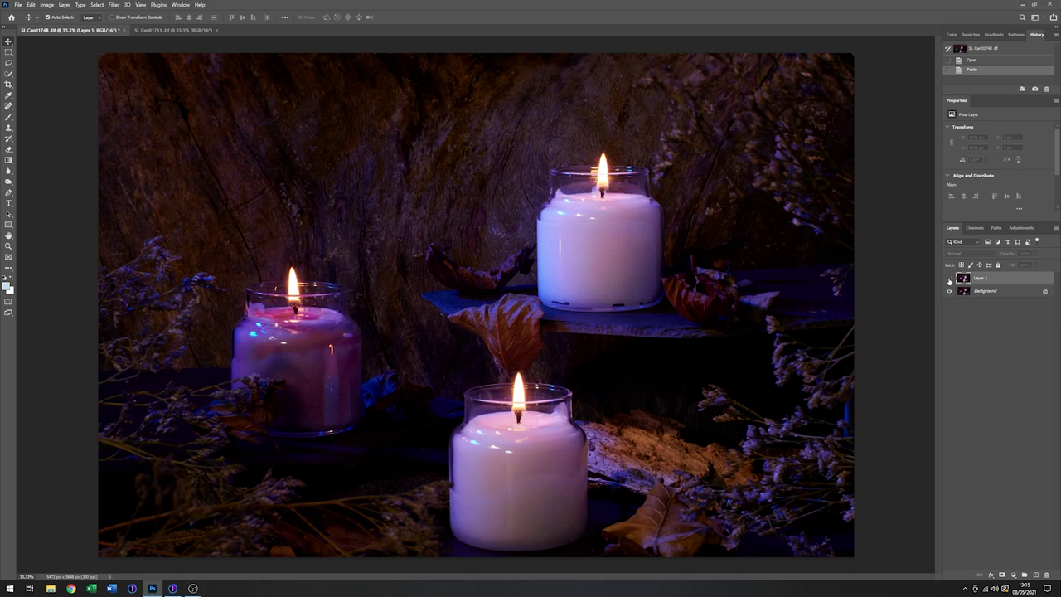
{"action": "left_click", "coordinate": [948, 279]}
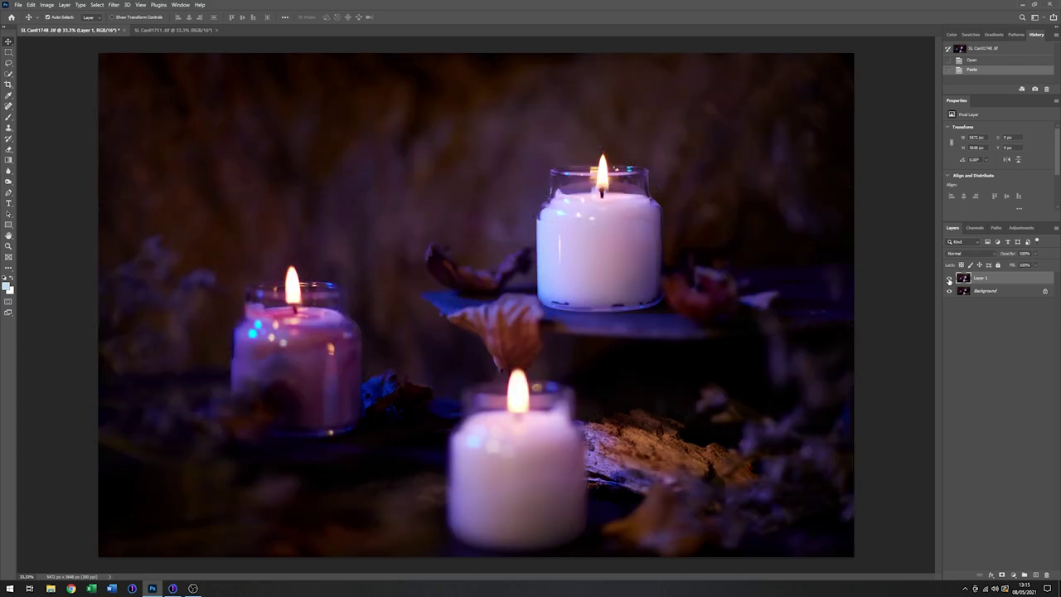
{"action": "left_click", "coordinate": [949, 279]}
{"action": "left_click", "coordinate": [949, 280]}
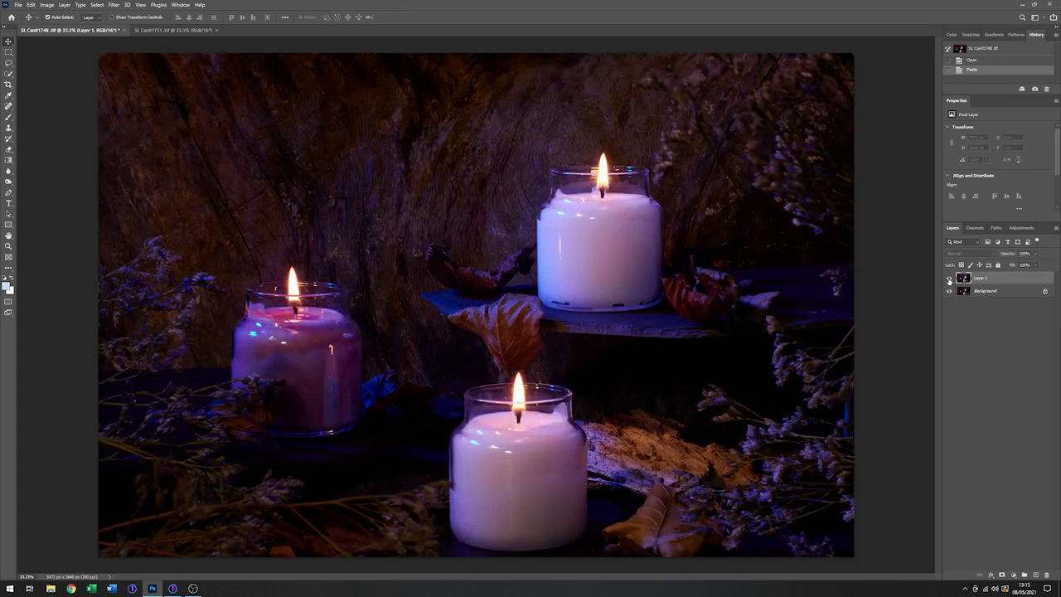
{"action": "left_click", "coordinate": [949, 279]}
{"action": "left_click", "coordinate": [949, 279]}
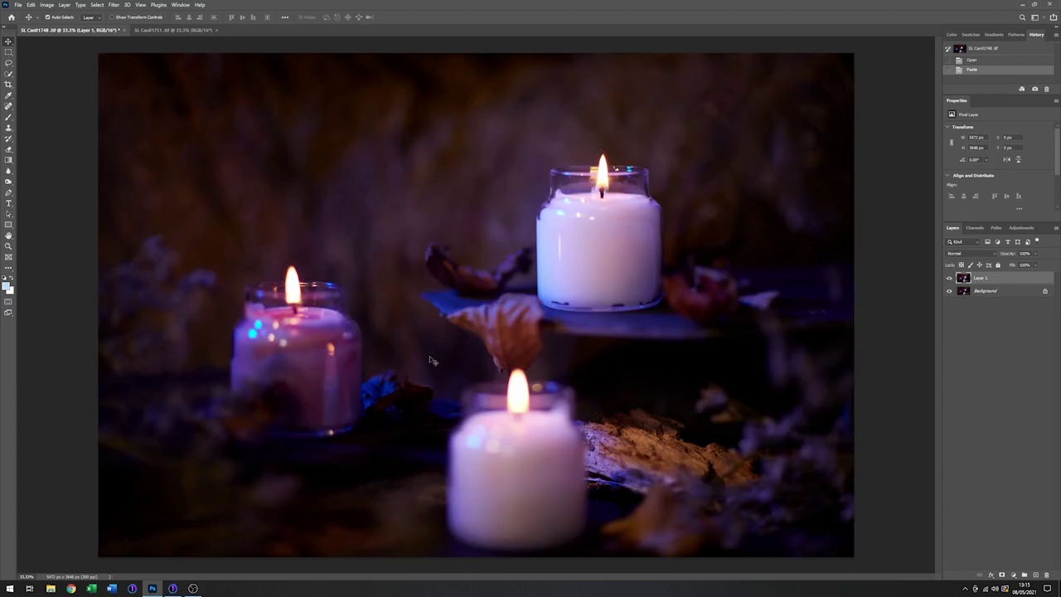
Reduce Layer 1's opacity to about 40%, checking the blend by hiding and showing the layer
{"action": "left_click", "coordinate": [1033, 253]}
{"action": "left_click_drag", "start_coordinate": [1035, 264], "coordinate": [1010, 263]}
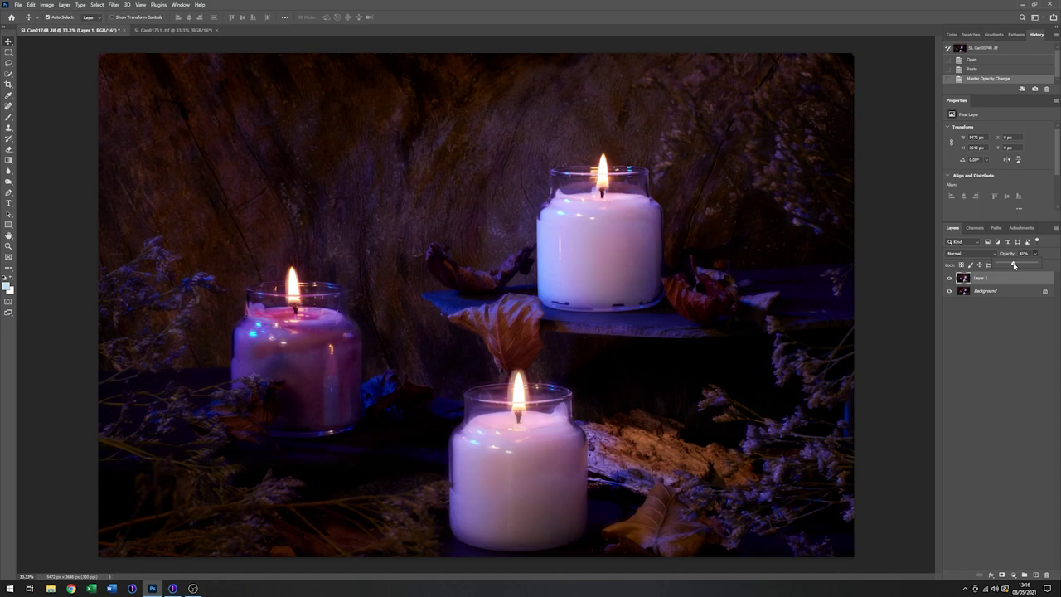
{"action": "left_click_drag", "start_coordinate": [1014, 265], "coordinate": [1018, 265]}
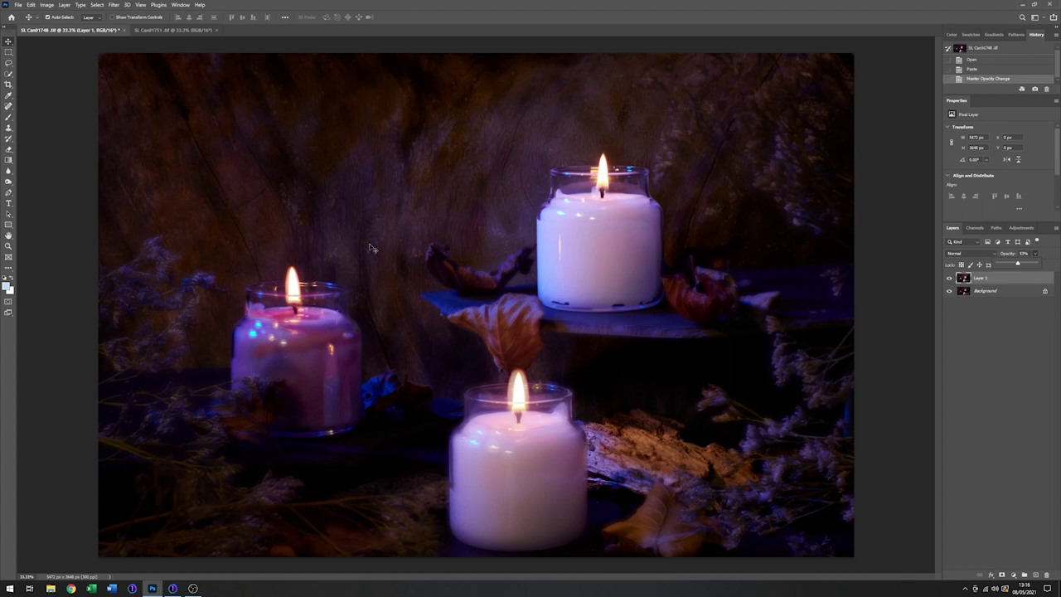
{"action": "left_click", "coordinate": [949, 279]}
{"action": "left_click", "coordinate": [949, 278]}
{"action": "left_click", "coordinate": [1035, 254]}
{"action": "left_click_drag", "start_coordinate": [1036, 265], "coordinate": [1031, 265]}
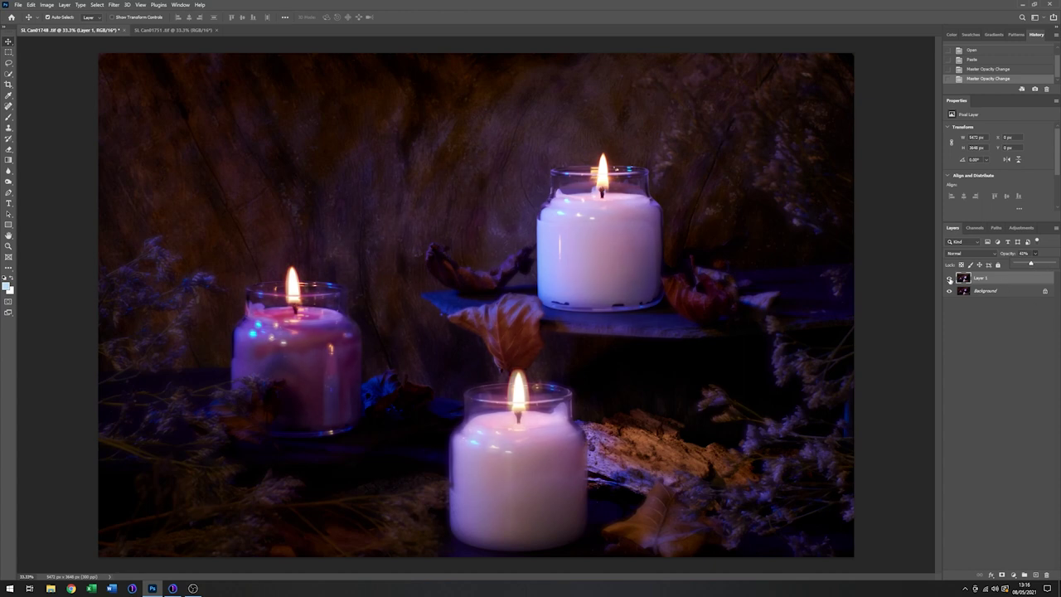
{"action": "left_click", "coordinate": [950, 279]}
{"action": "left_click", "coordinate": [949, 280]}
Add a layer mask to Layer 1 and set up a soft black brush of about 450 px with 0% hardness
{"action": "left_click", "coordinate": [1001, 575]}
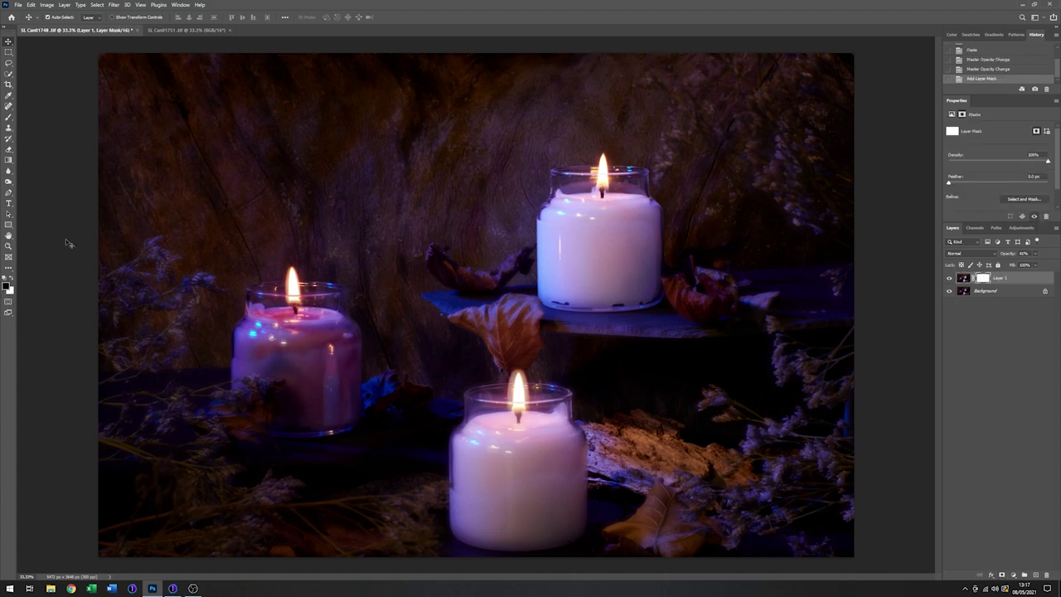
{"action": "left_click", "coordinate": [9, 121]}
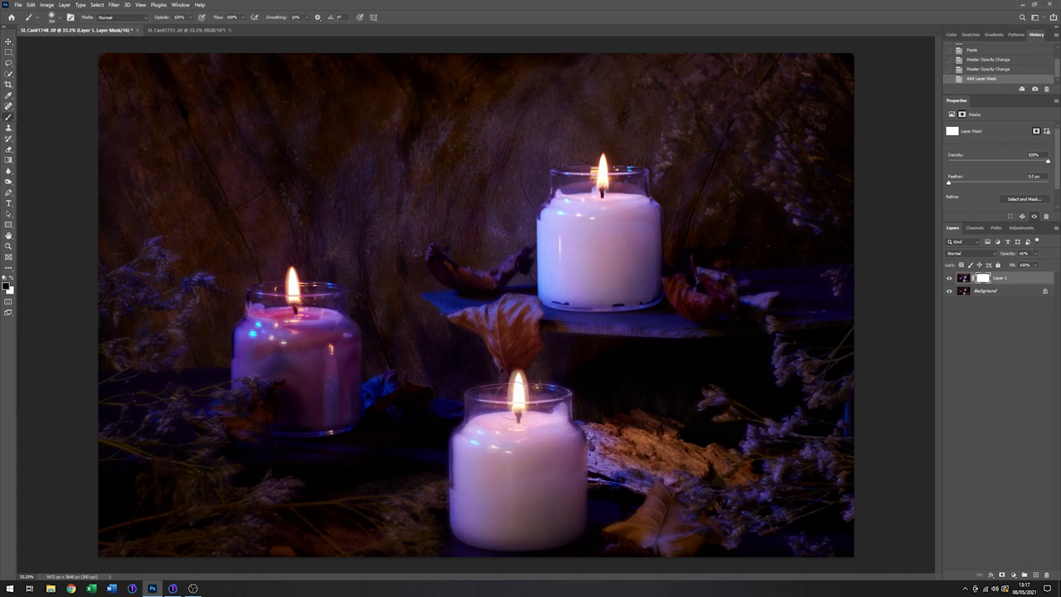
{"action": "right_click", "coordinate": [431, 318]}
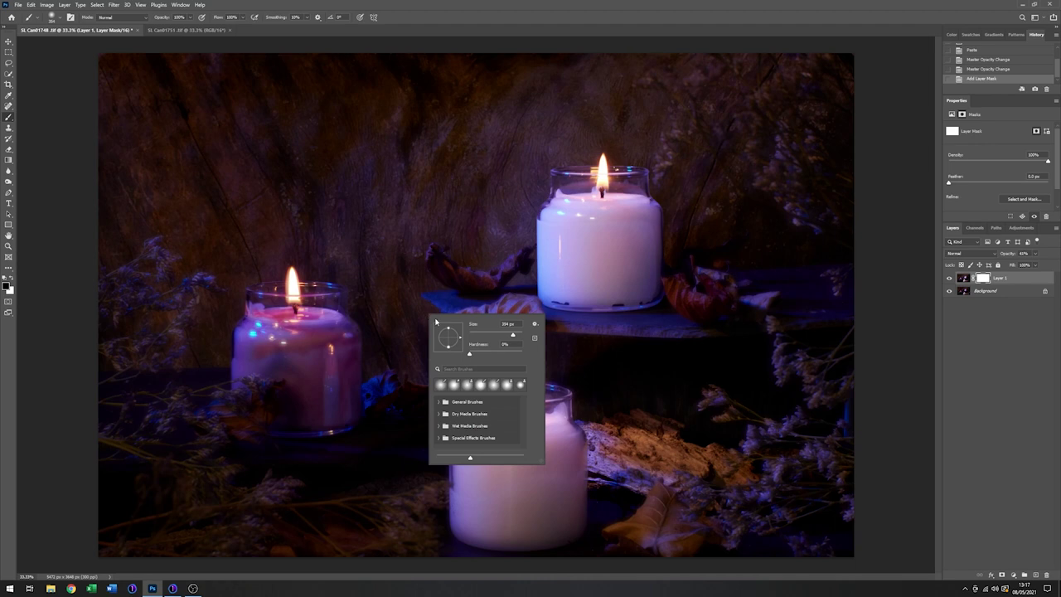
{"action": "left_click", "coordinate": [515, 336]}
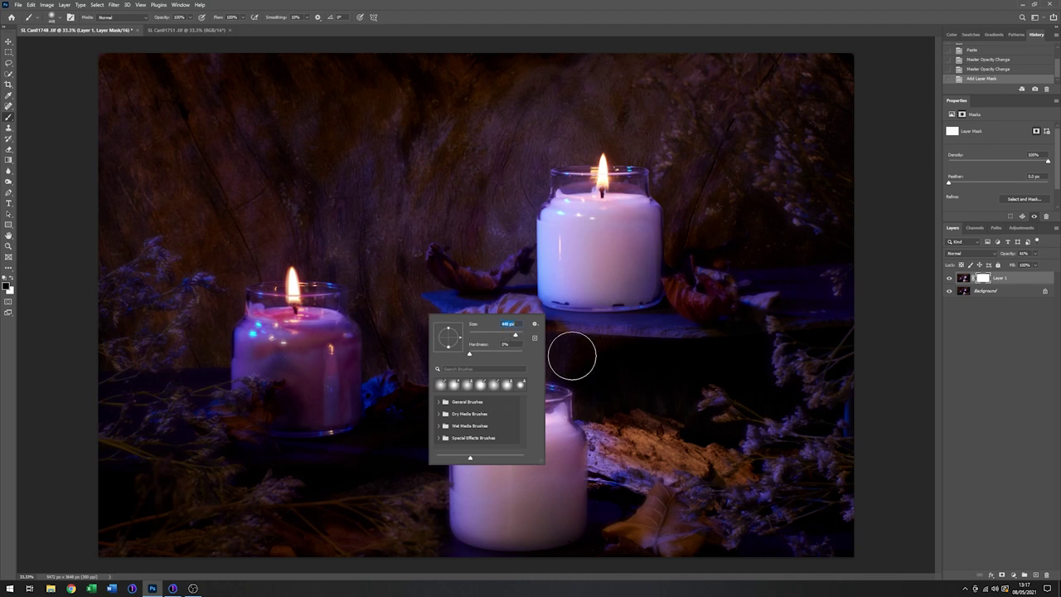
{"action": "left_click", "coordinate": [534, 474]}
Paint black on Layer 1's mask over the three candles, then hide and show the layer to check the blend
{"action": "left_click_drag", "start_coordinate": [507, 431], "coordinate": [517, 387]}
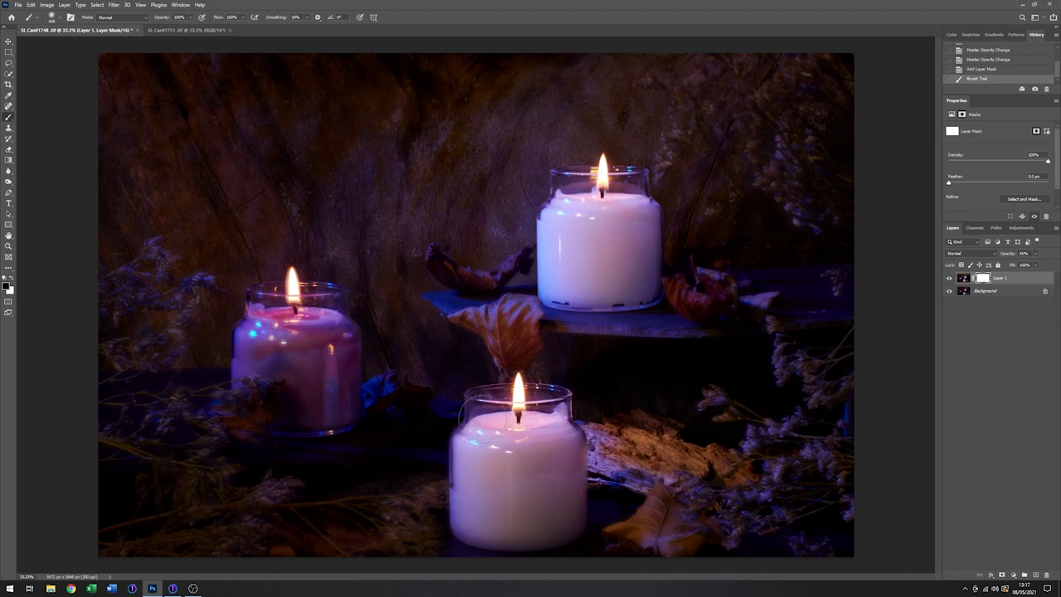
{"action": "left_click", "coordinate": [514, 398]}
{"action": "left_click_drag", "start_coordinate": [601, 170], "coordinate": [576, 187]}
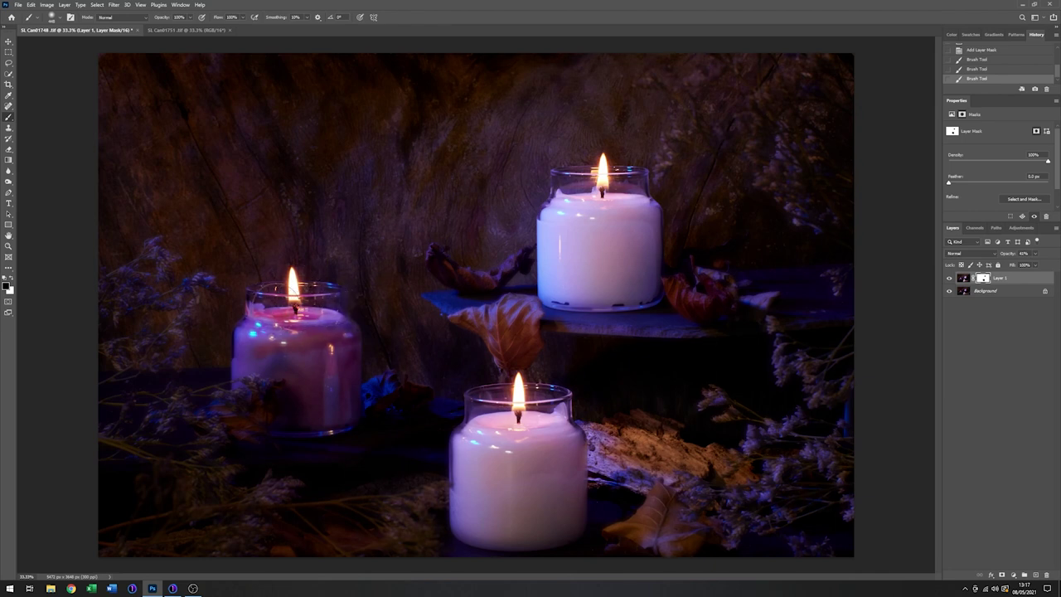
{"action": "mouse_move", "coordinate": [251, 327]}
{"action": "left_mouse_down"}
{"action": "mouse_move", "coordinate": [345, 336]}
{"action": "mouse_move", "coordinate": [257, 356]}
{"action": "left_mouse_up"}
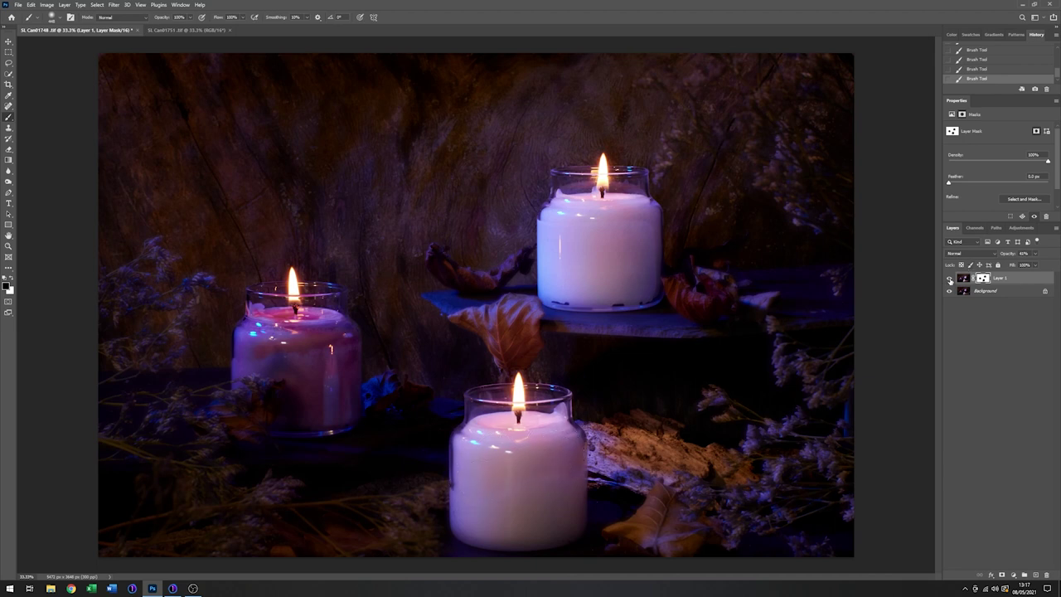
{"action": "left_click", "coordinate": [949, 278]}
{"action": "left_click", "coordinate": [949, 279]}
{"action": "left_click", "coordinate": [950, 278]}
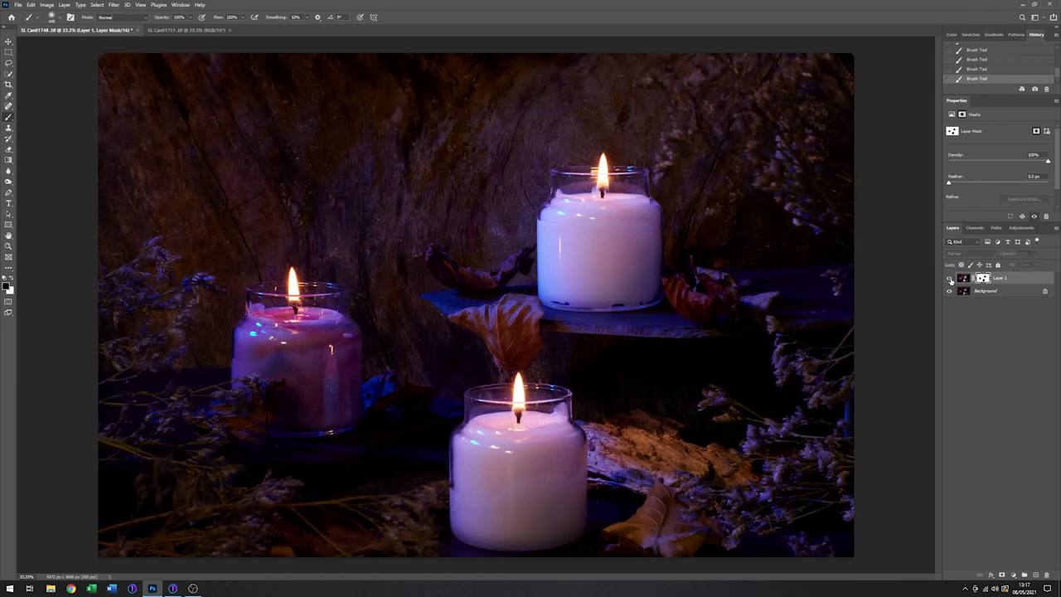
{"action": "left_click", "coordinate": [949, 278]}
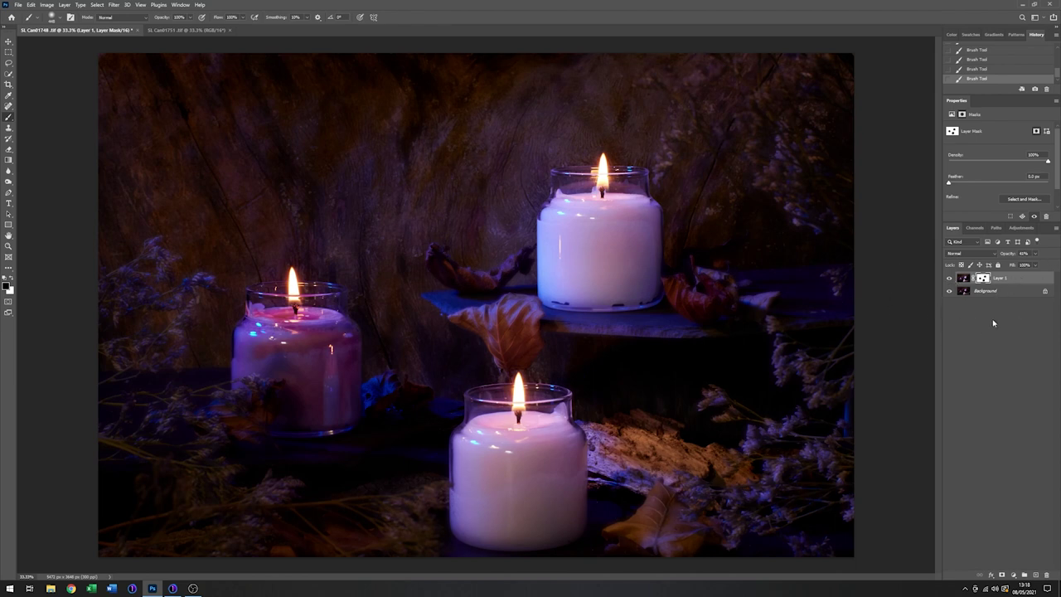
Stamp the visible layers into a new top layer and set its midtone Color Balance to +8 red, slightly toward magenta, and -41 yellow
{"action": "left_click", "coordinate": [1005, 340]}
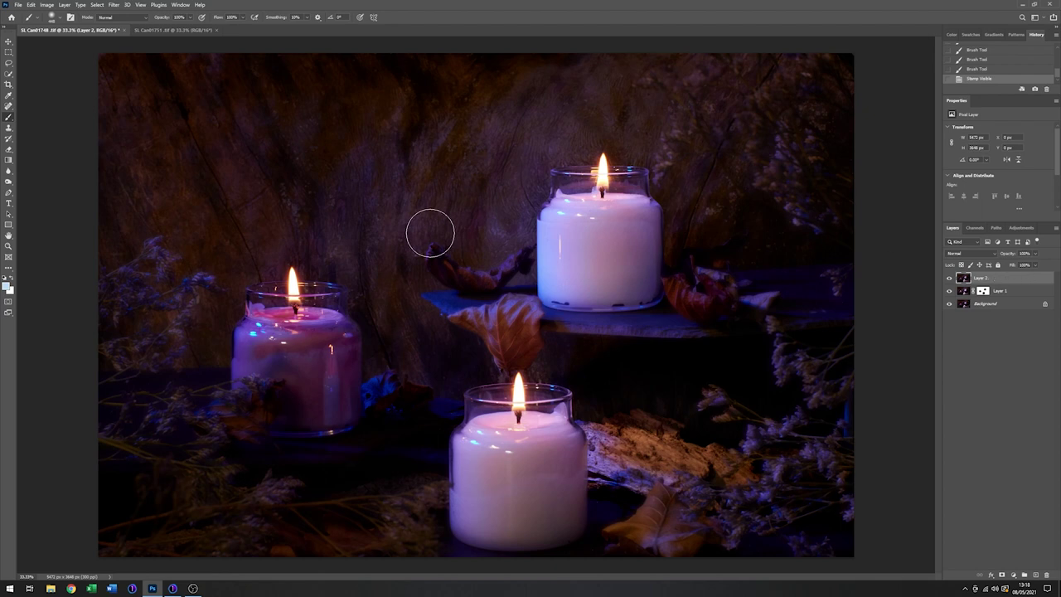
{"action": "left_click", "coordinate": [49, 5]}
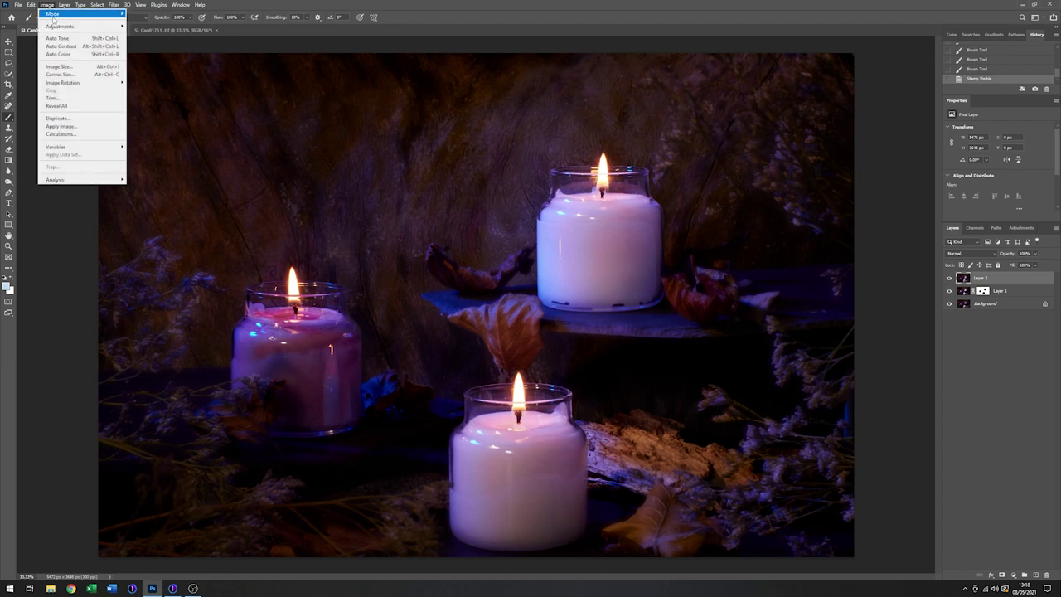
{"action": "mouse_move", "coordinate": [111, 31]}
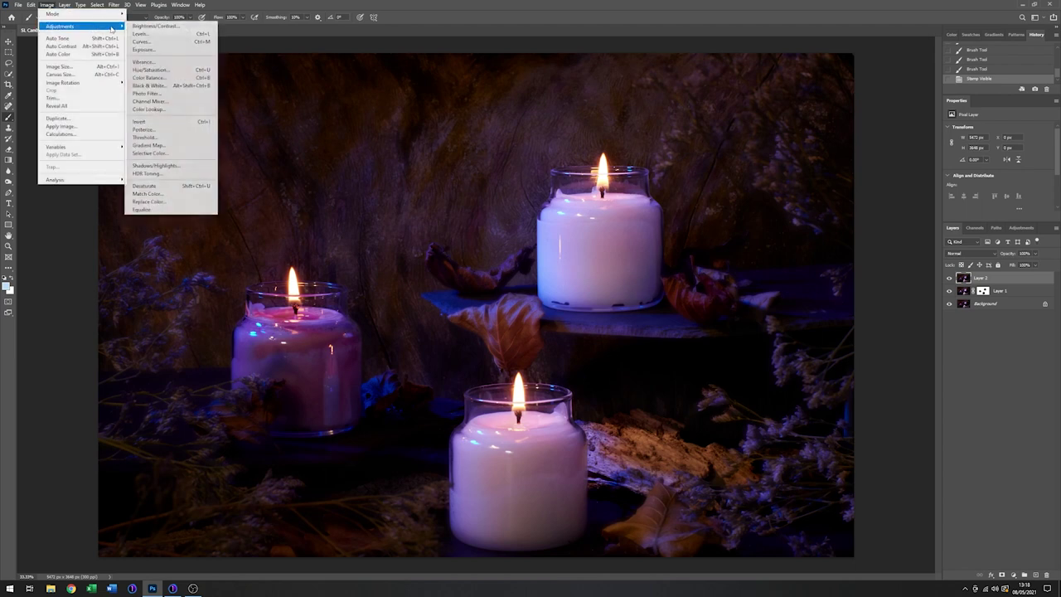
{"action": "left_click", "coordinate": [151, 78]}
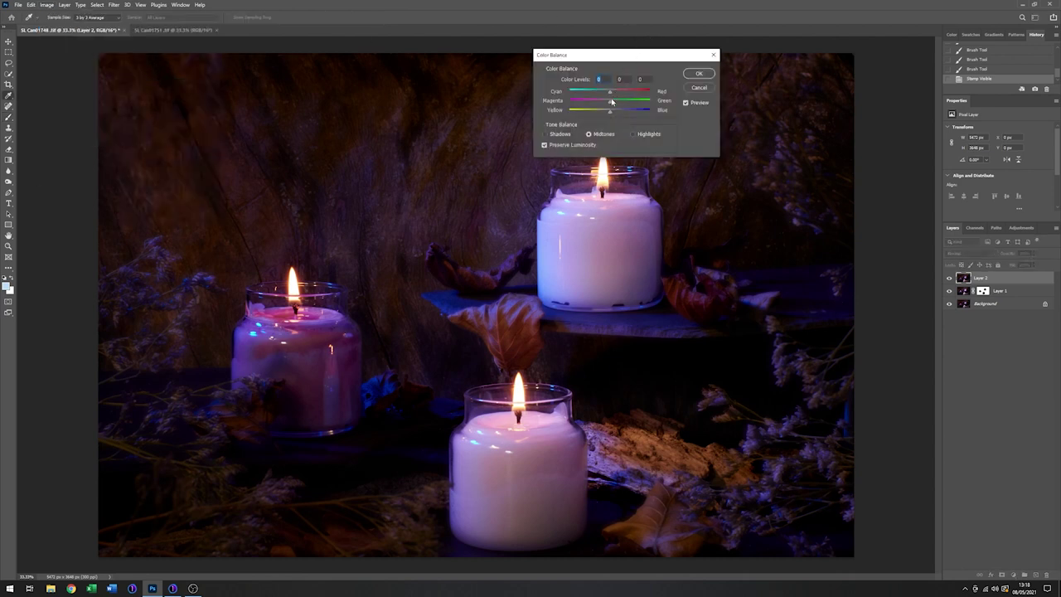
{"action": "mouse_move", "coordinate": [610, 114]}
{"action": "left_mouse_down"}
{"action": "mouse_move", "coordinate": [600, 115]}
{"action": "mouse_move", "coordinate": [614, 93]}
{"action": "left_mouse_up"}
{"action": "left_click_drag", "start_coordinate": [600, 114], "coordinate": [610, 104]}
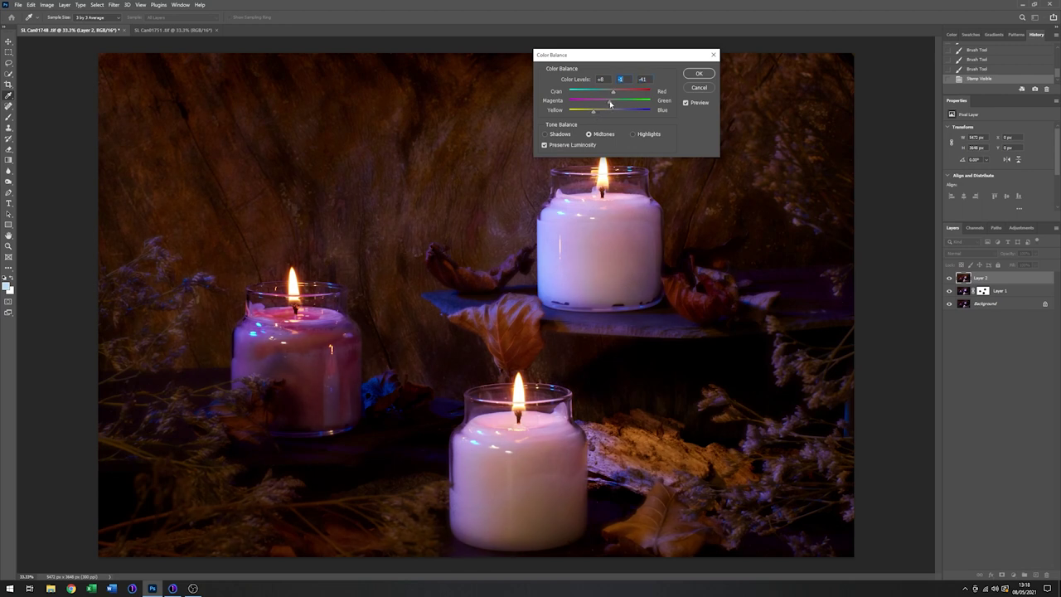
{"action": "left_click", "coordinate": [687, 102]}
{"action": "left_click", "coordinate": [699, 74]}
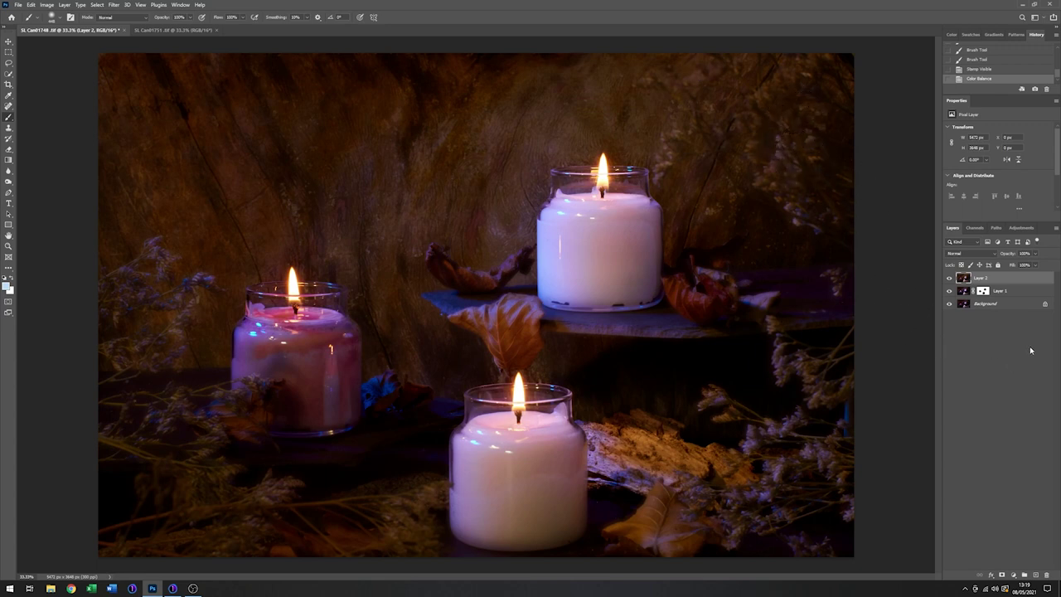
Apply Levels to the stamped layer with input levels of 11, 1.19 and 238, comparing the preview before accepting
{"action": "left_click", "coordinate": [49, 6]}
{"action": "mouse_move", "coordinate": [82, 26]}
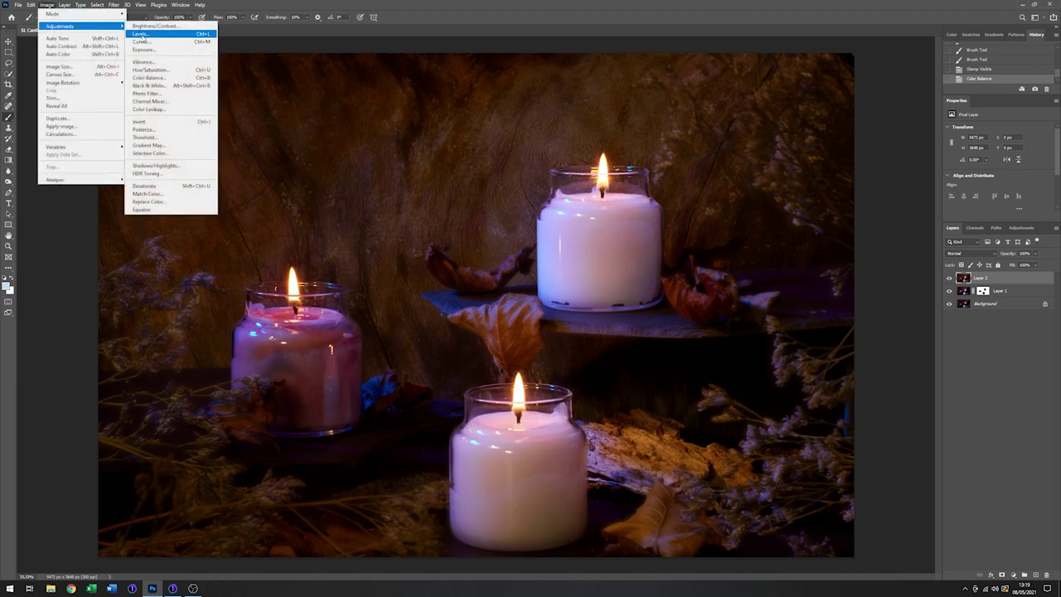
{"action": "left_click", "coordinate": [141, 34]}
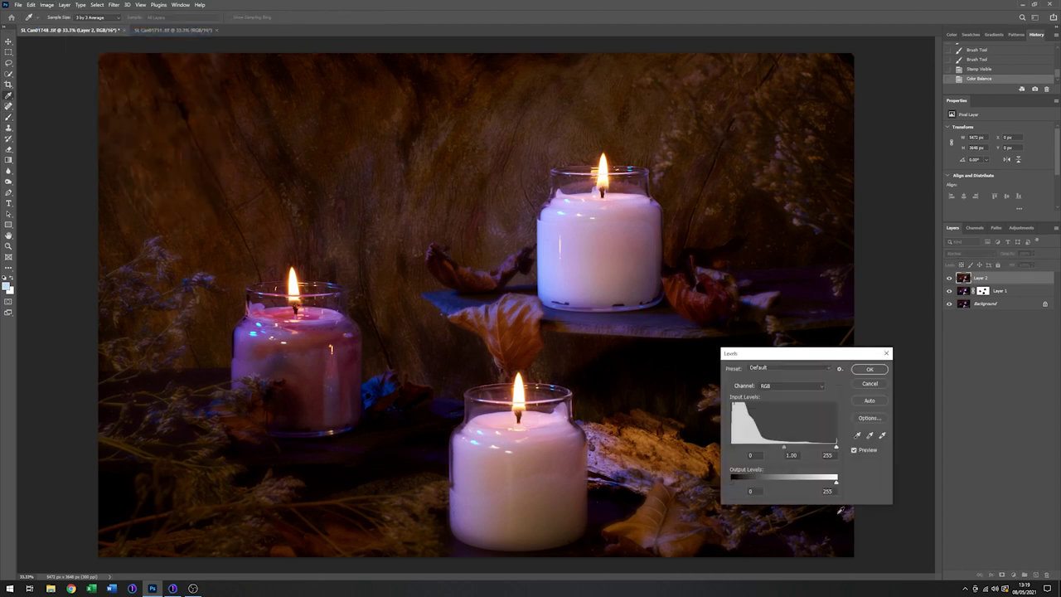
{"action": "left_click_drag", "start_coordinate": [785, 448], "coordinate": [779, 448]}
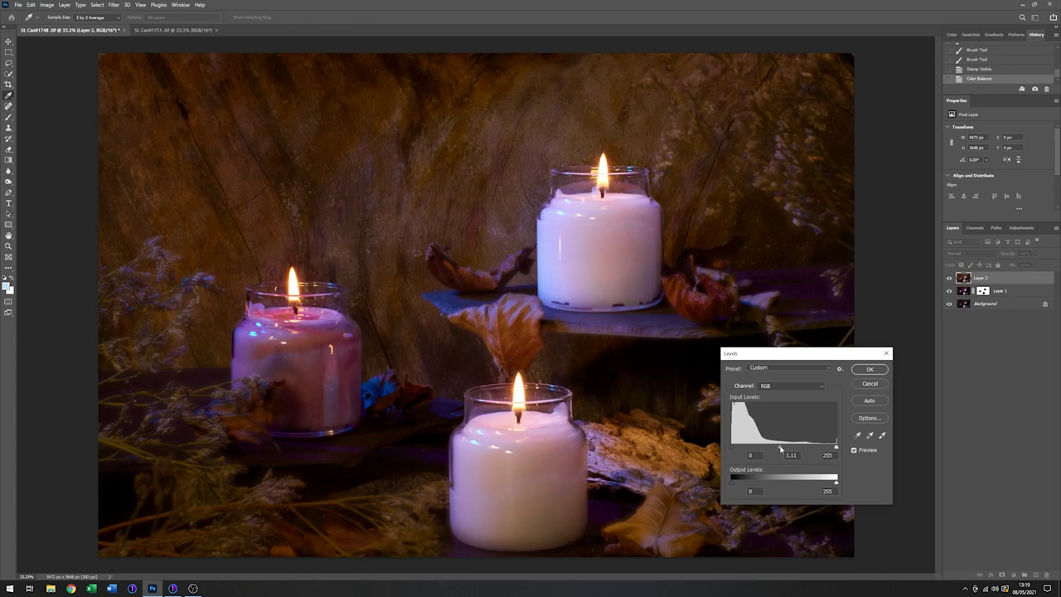
{"action": "left_click_drag", "start_coordinate": [835, 447], "coordinate": [829, 448]}
{"action": "left_click_drag", "start_coordinate": [732, 449], "coordinate": [778, 450]}
{"action": "left_click", "coordinate": [854, 451]}
{"action": "left_click", "coordinate": [854, 451]}
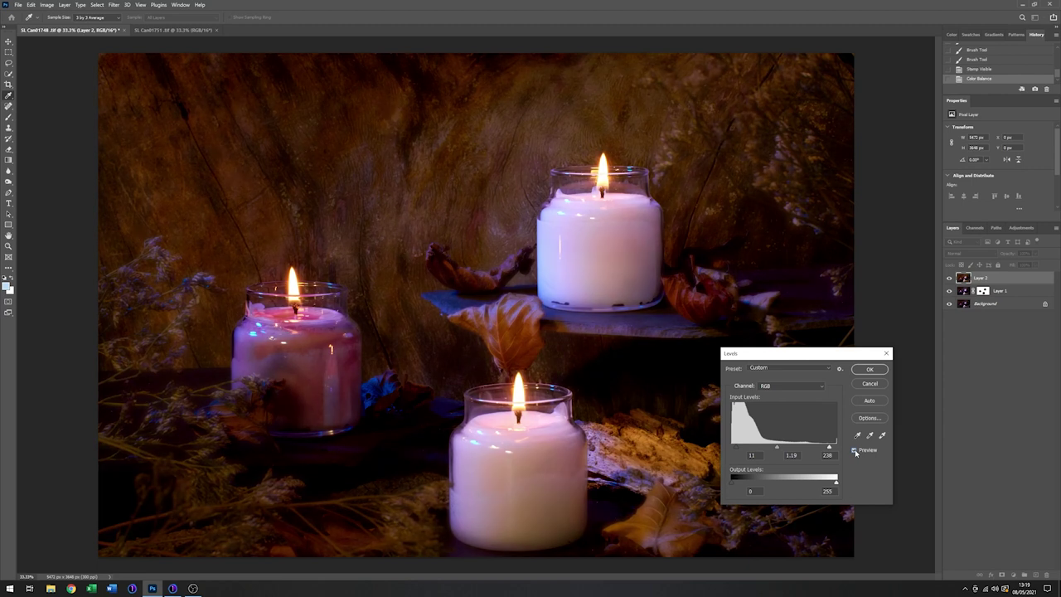
{"action": "left_click", "coordinate": [869, 368]}
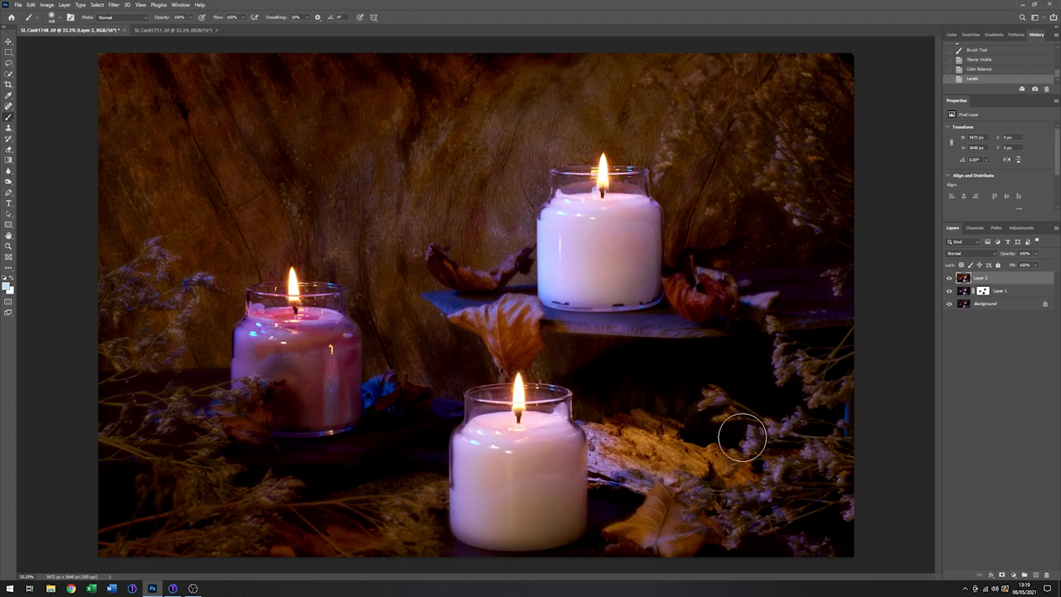
Crop the image to a 16:9 ratio at full width, repositioning it to keep all three candles fully in frame
{"action": "left_click", "coordinate": [8, 85]}
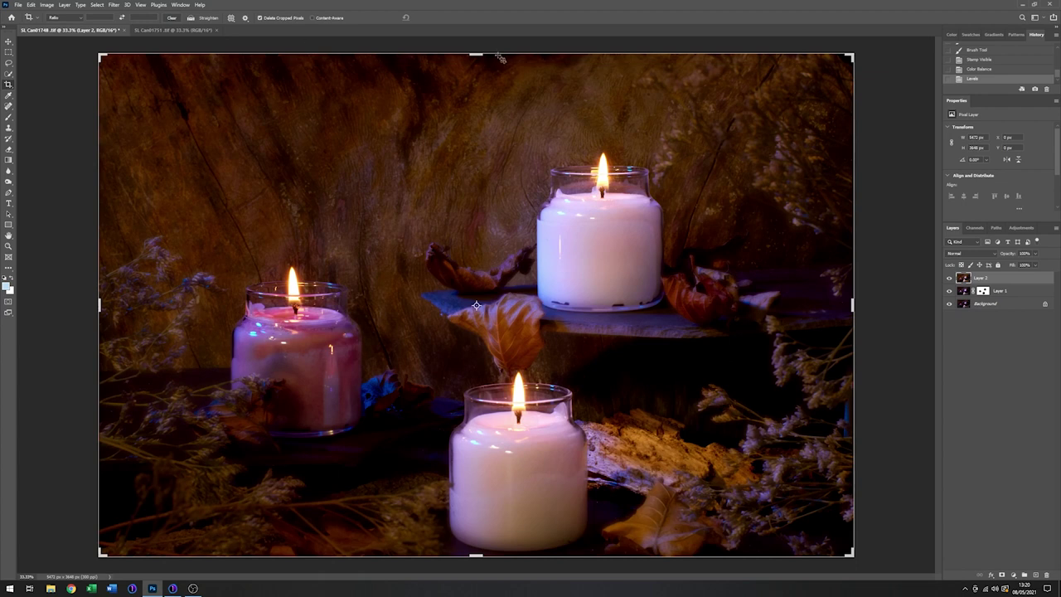
{"action": "left_click_drag", "start_coordinate": [476, 53], "coordinate": [477, 81]}
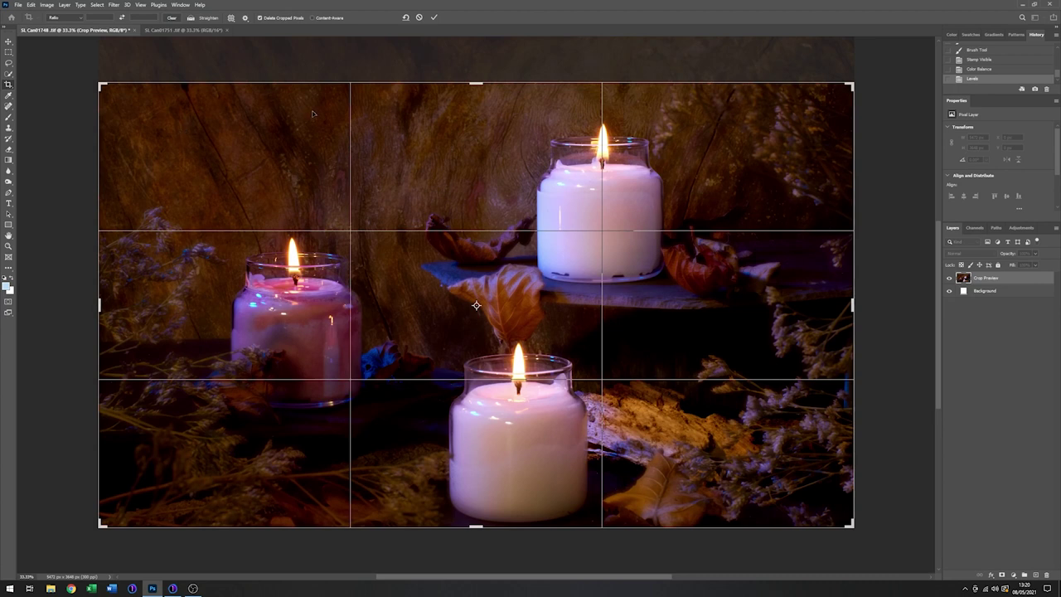
{"action": "left_click", "coordinate": [79, 20]}
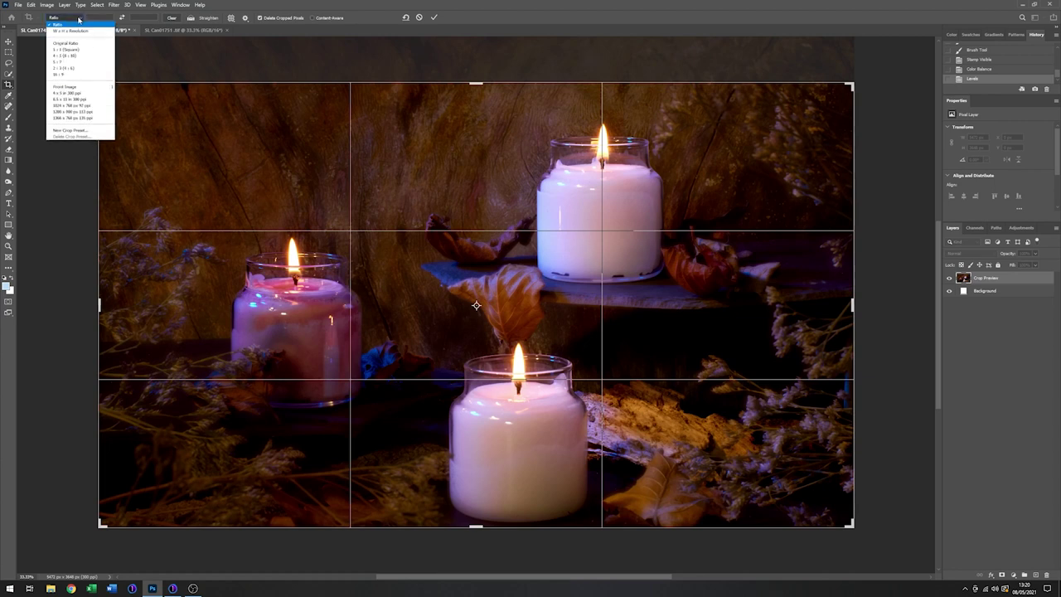
{"action": "left_click", "coordinate": [64, 75]}
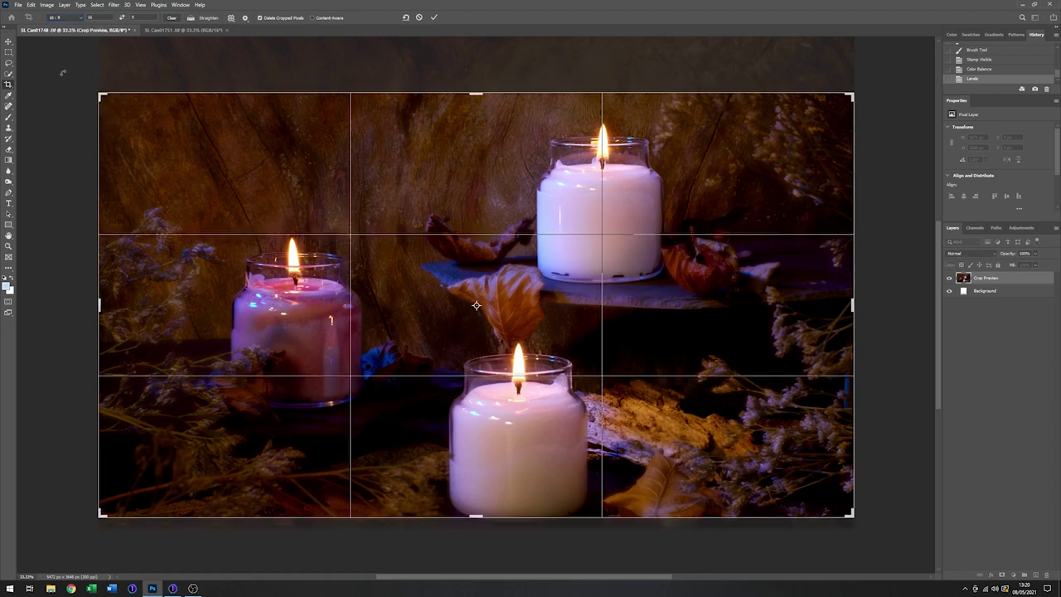
{"action": "left_click_drag", "start_coordinate": [477, 143], "coordinate": [476, 130]}
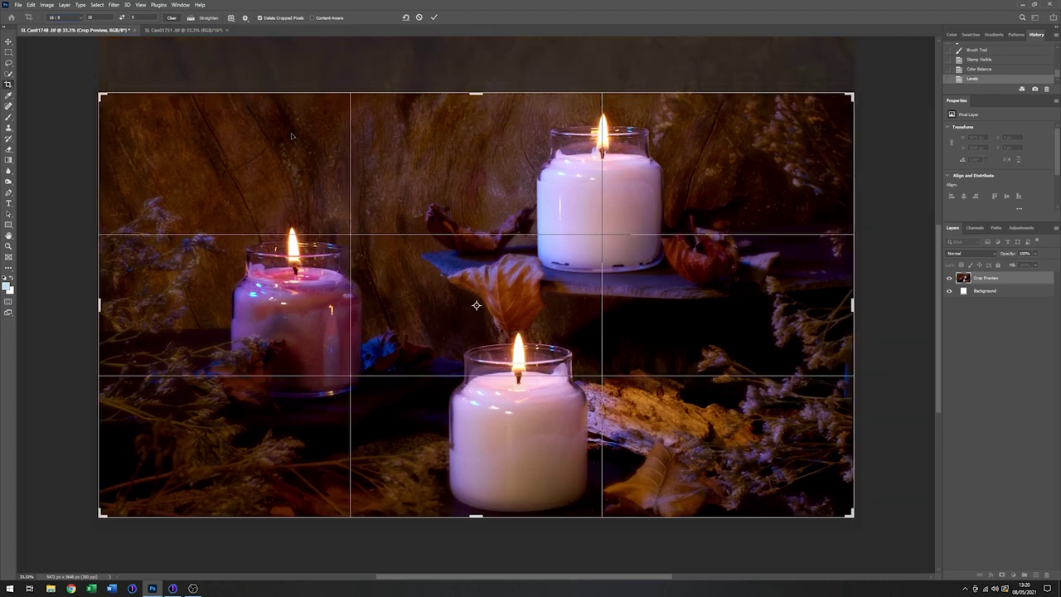
{"action": "left_click", "coordinate": [434, 17]}
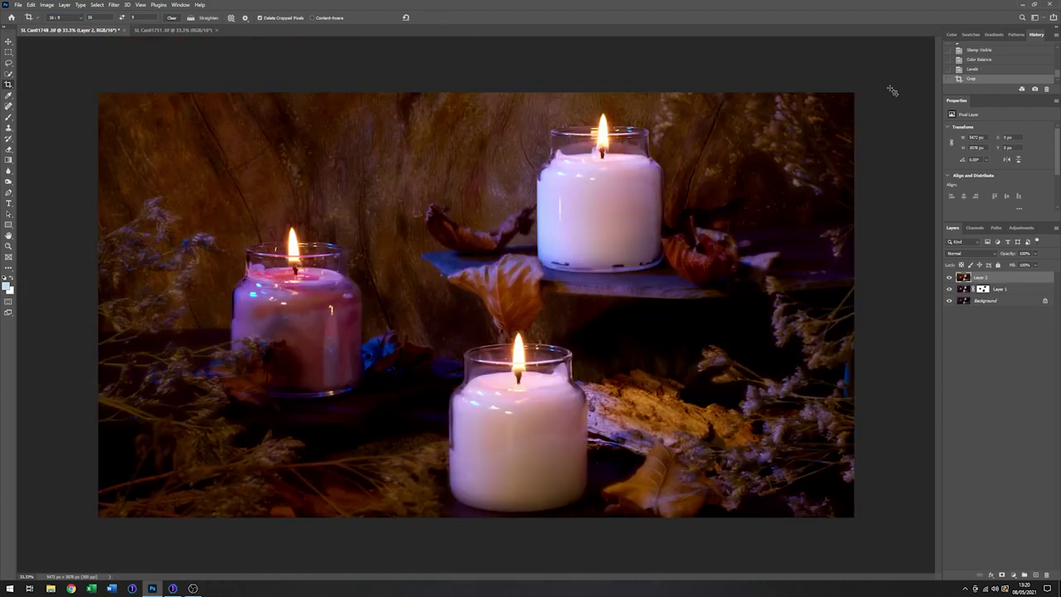